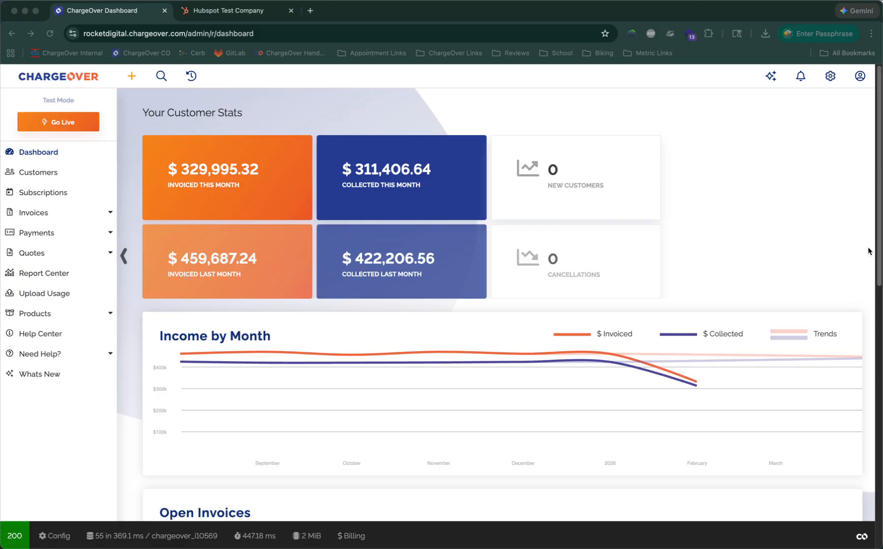
Open the HubSpot integration page in the ChargeOver settings
click(783, 145)
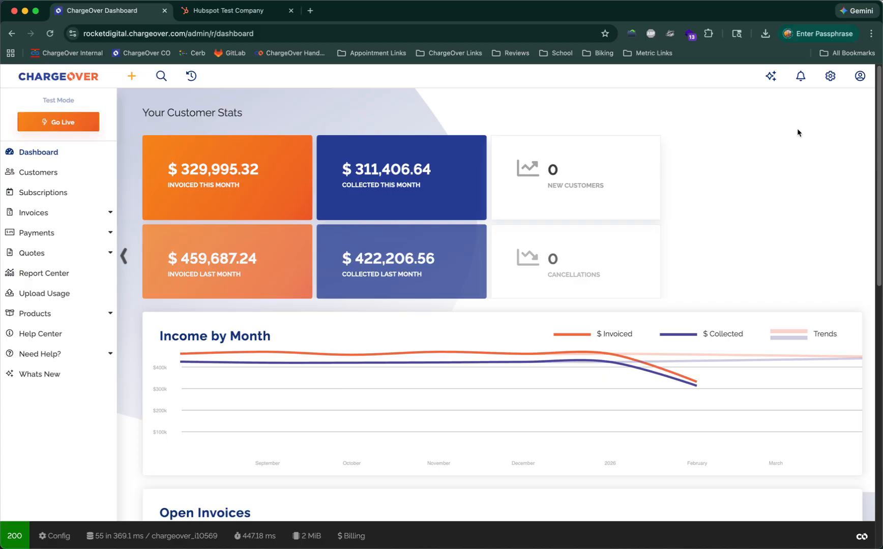
click(830, 76)
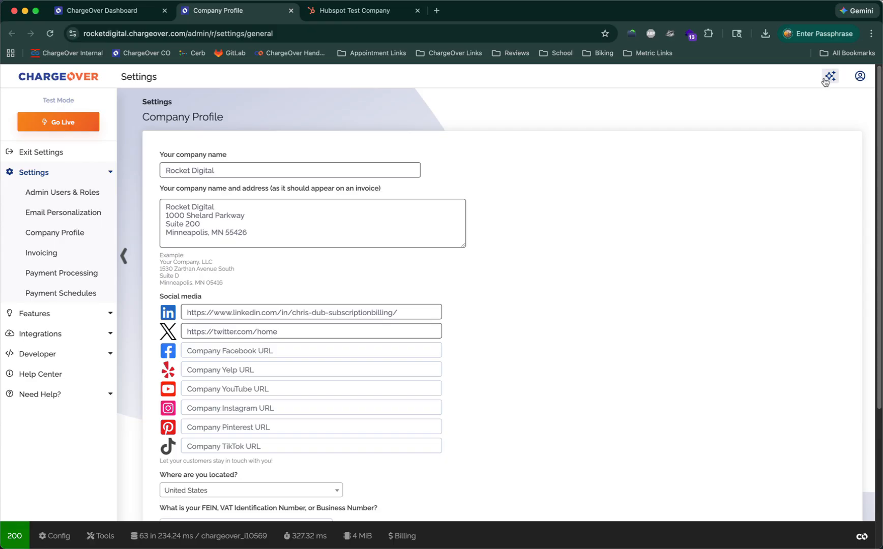
click(85, 338)
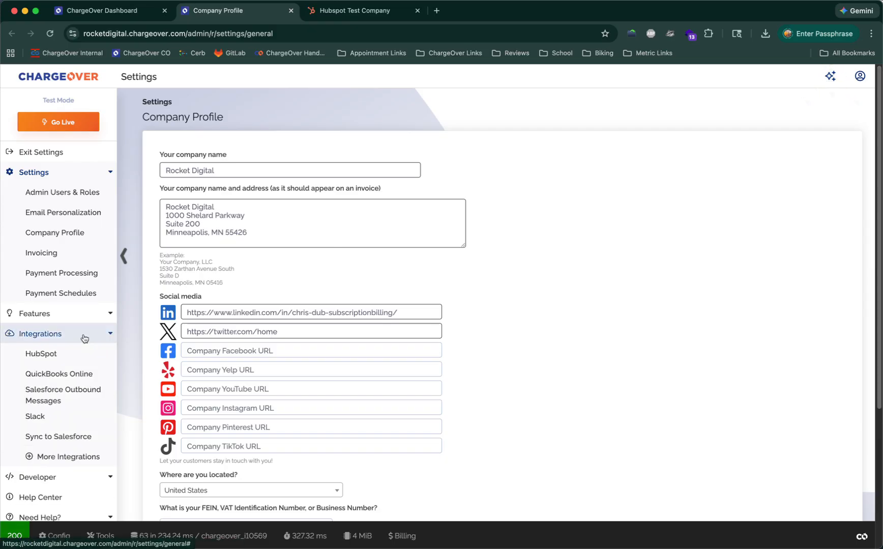
scroll(84, 338, down, 2)
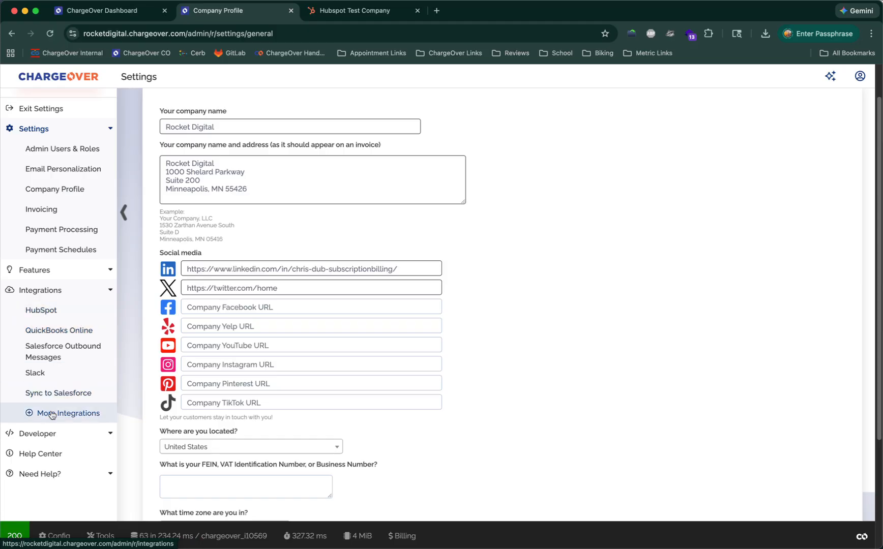
click(50, 311)
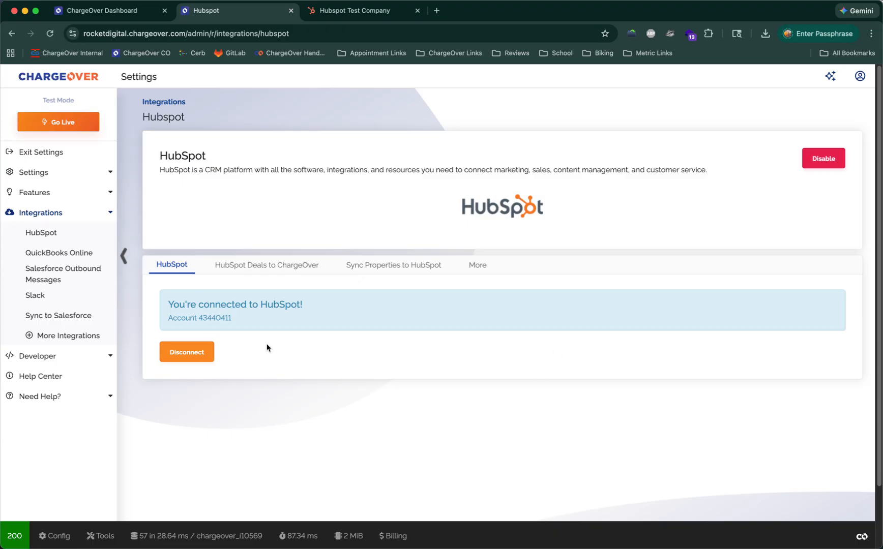
Open the HubSpot Deals to ChargeOver settings and review the choices for what a won deal should create
click(274, 265)
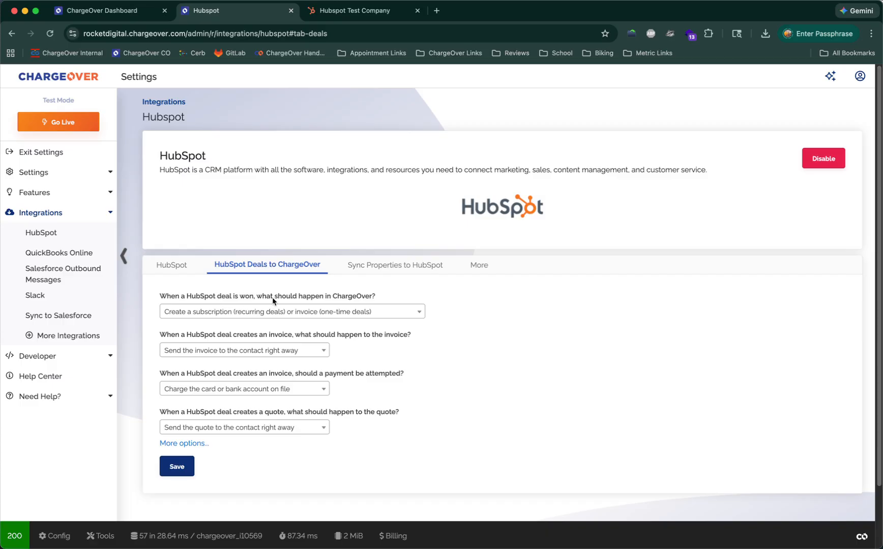
click(329, 313)
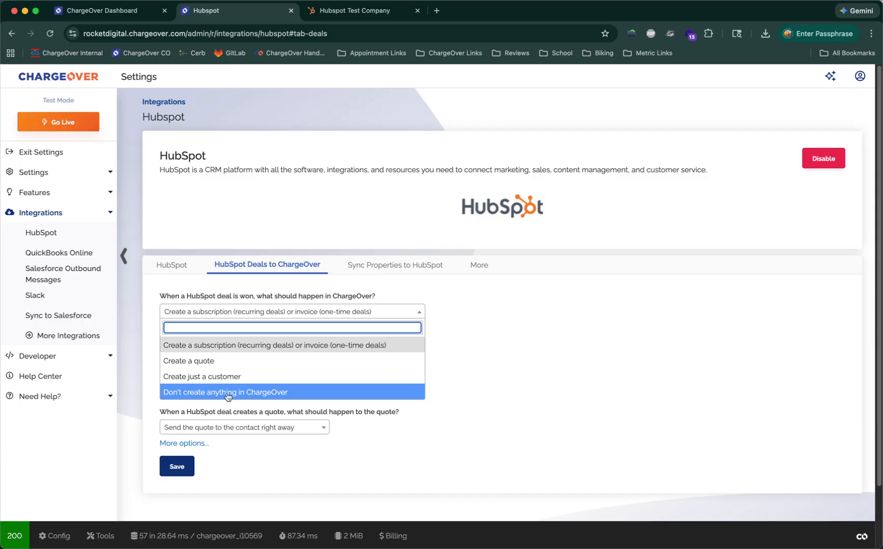
click(246, 183)
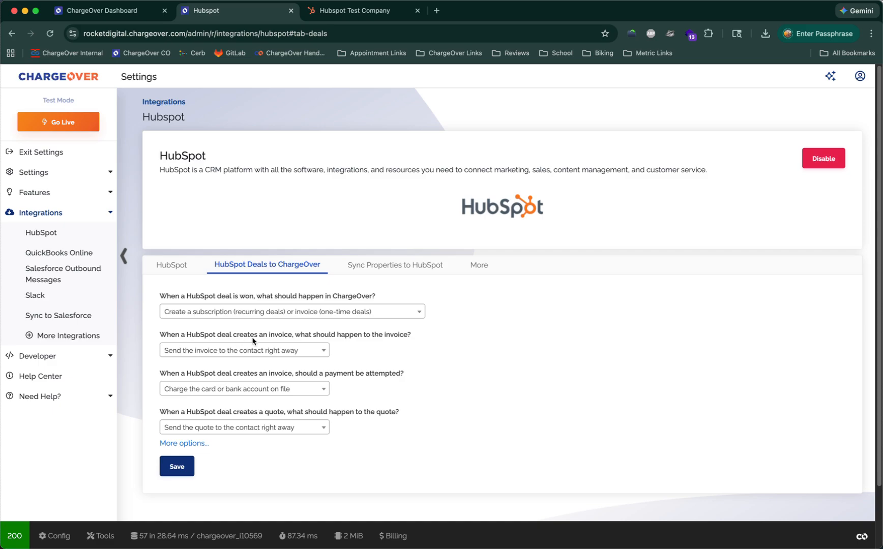
Have deal invoices use "Send the invoice to the contact right away" and payments use "Charge the card or bank account on file"
click(278, 351)
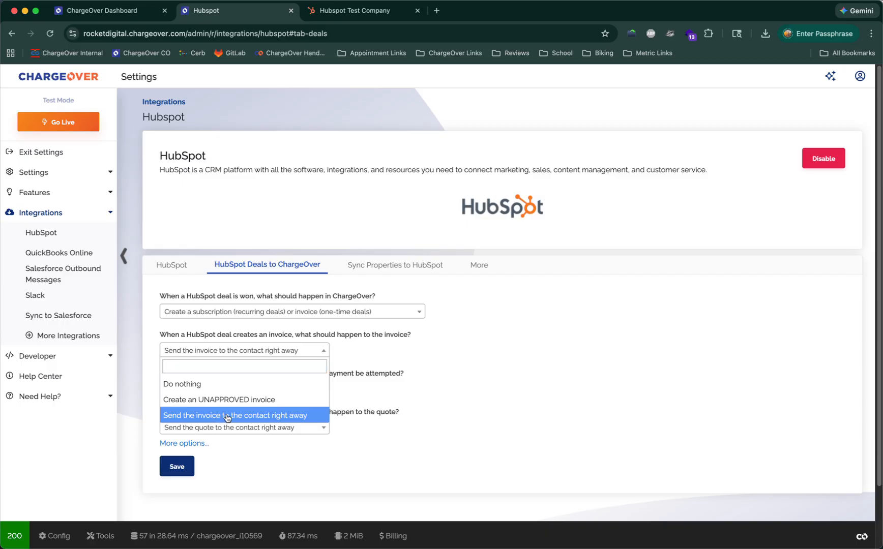
click(228, 416)
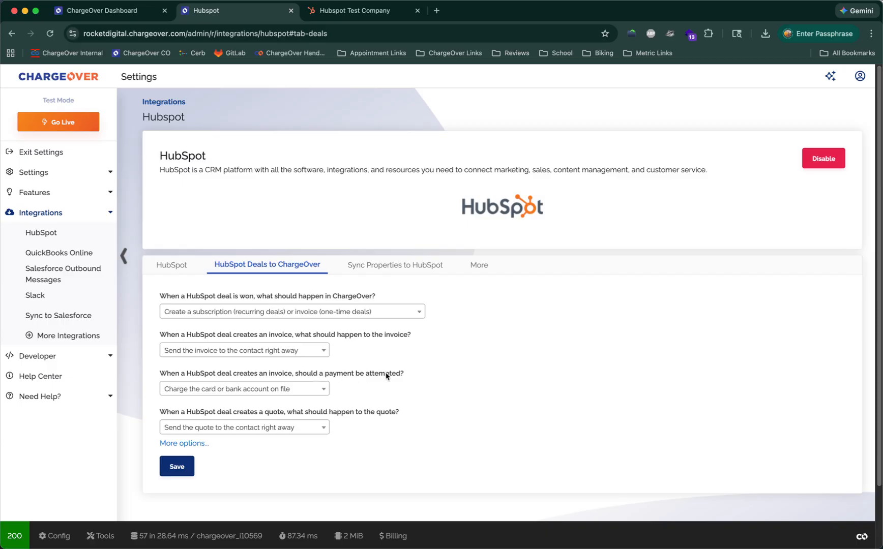
click(285, 390)
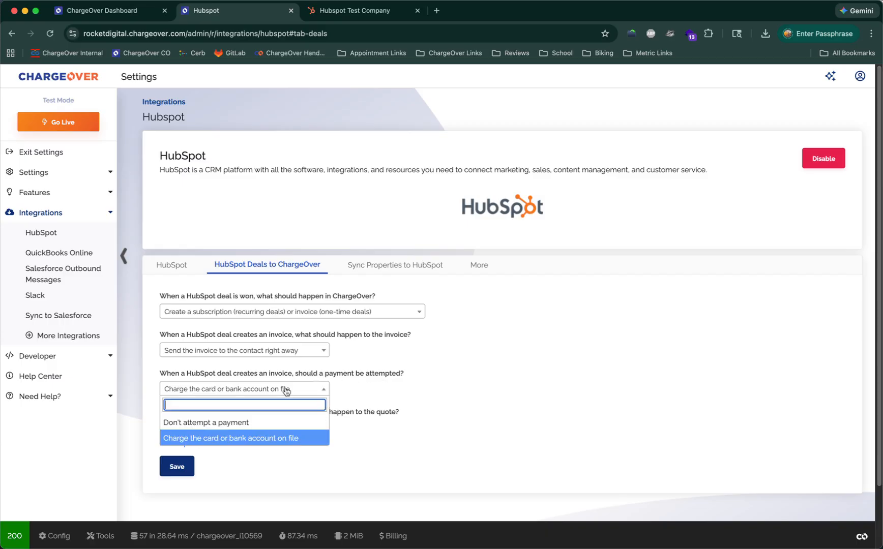
click(230, 440)
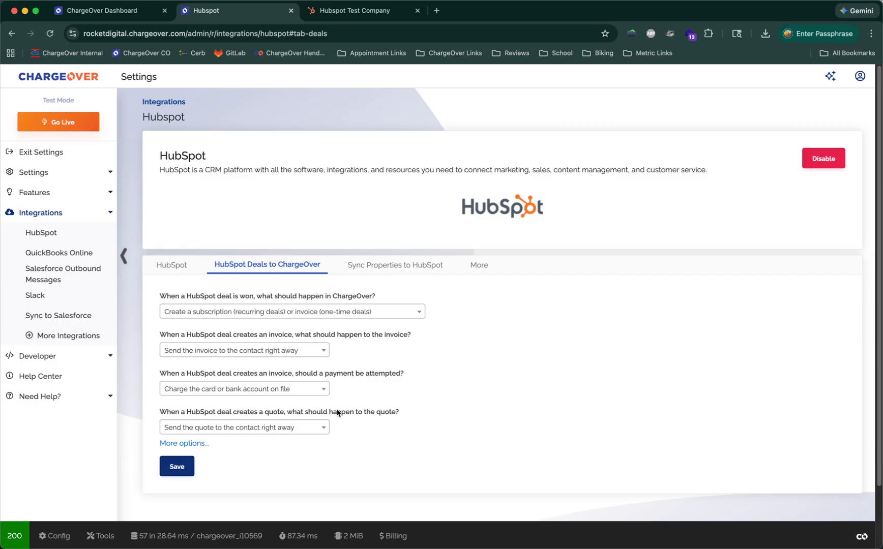
Review the quote handling choices and the additional deal sync options, including the HubSpot pipeline and stage fields
click(265, 433)
click(396, 398)
click(197, 443)
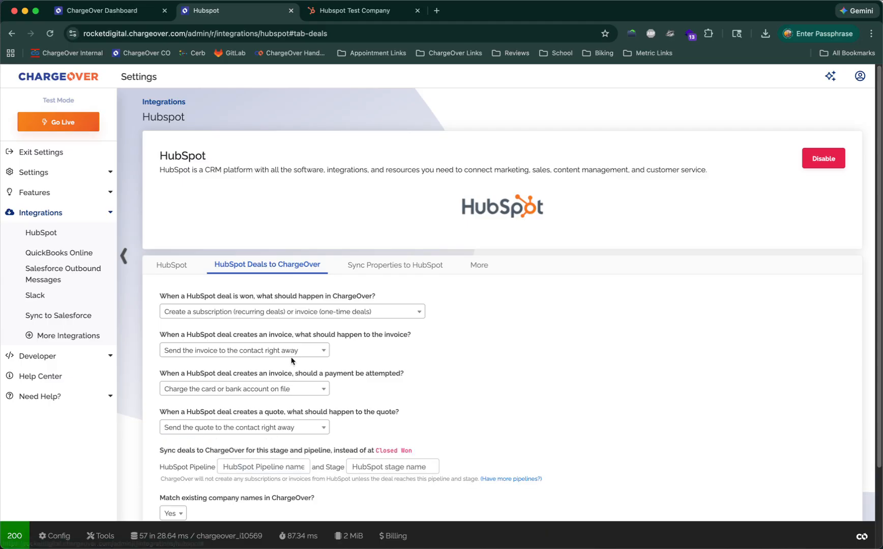
scroll(280, 381, down, 3)
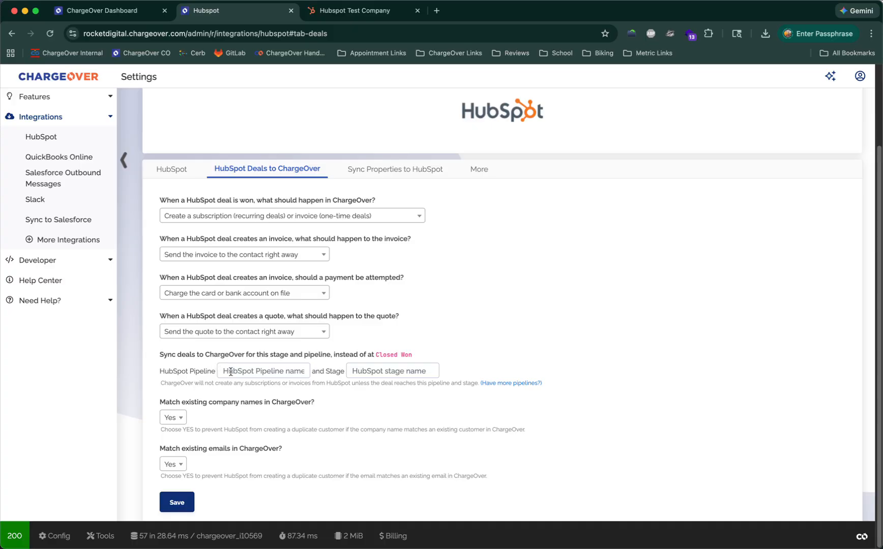
click(283, 370)
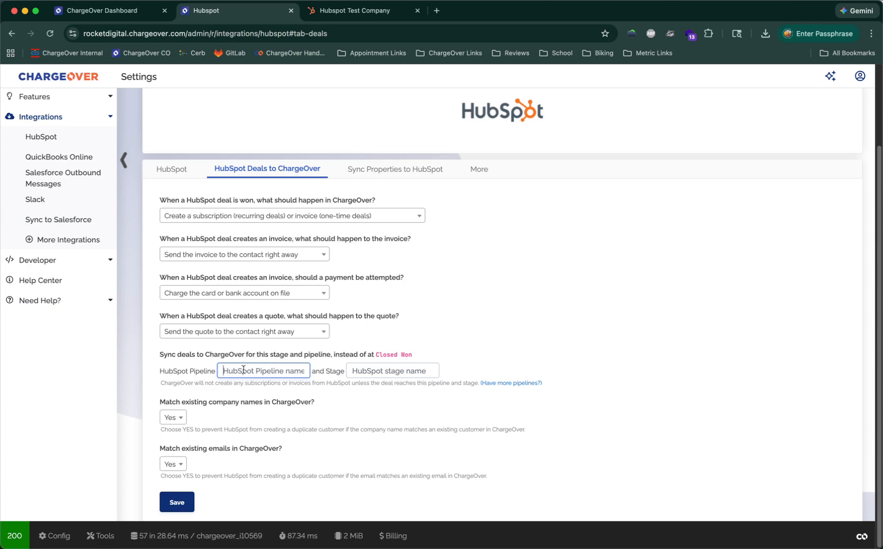
click(380, 372)
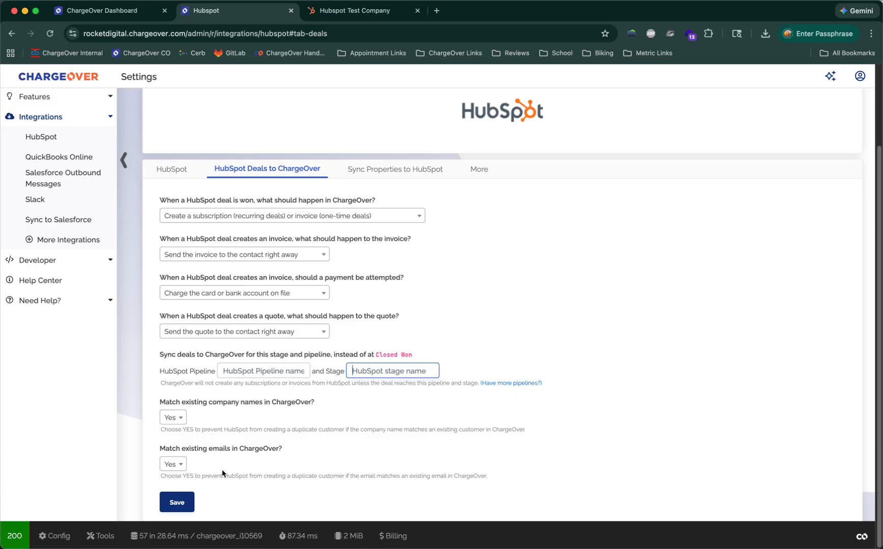
click(275, 96)
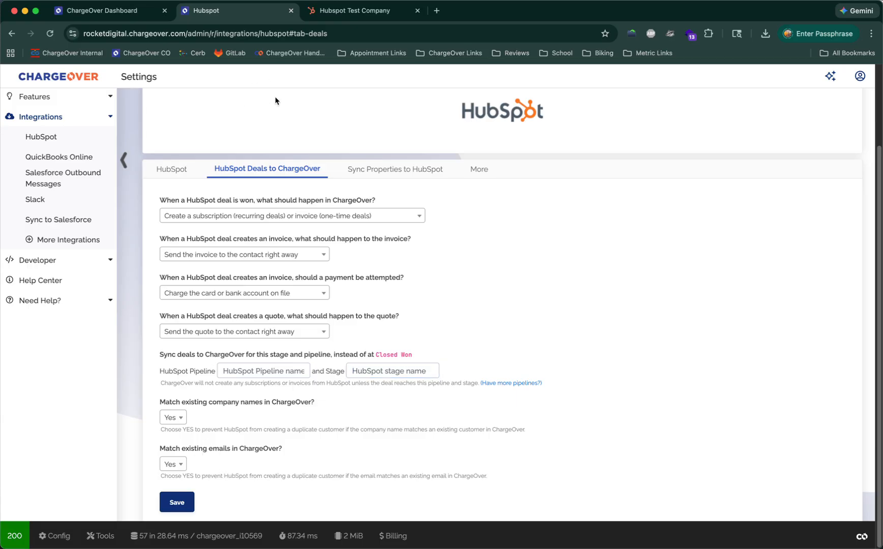
In HubSpot, start a new deal from the Hubspot Test Company record and associate HubSpot Test Contact with it
click(344, 12)
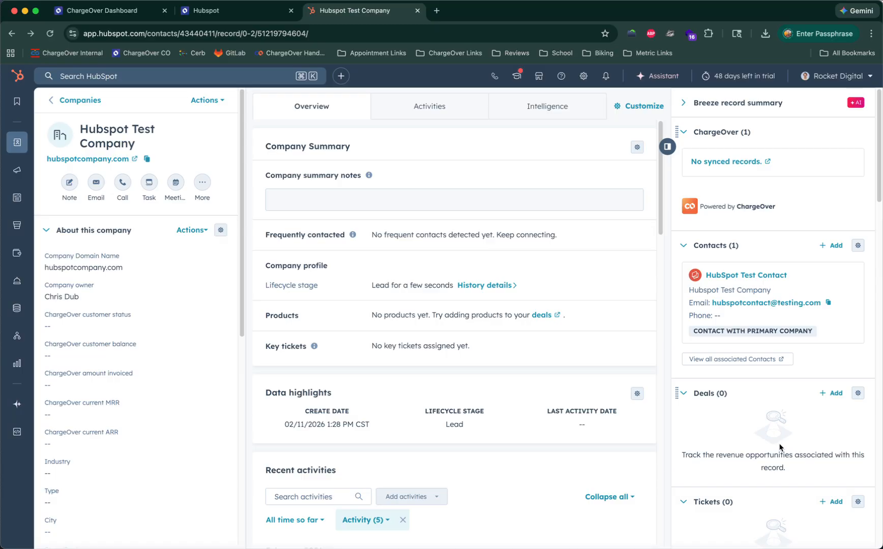
click(833, 395)
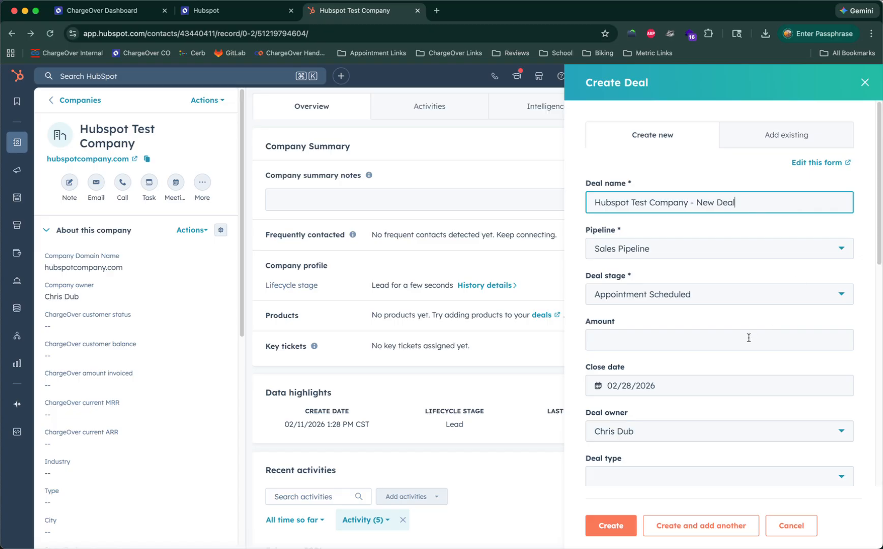
scroll(749, 338, down, 10)
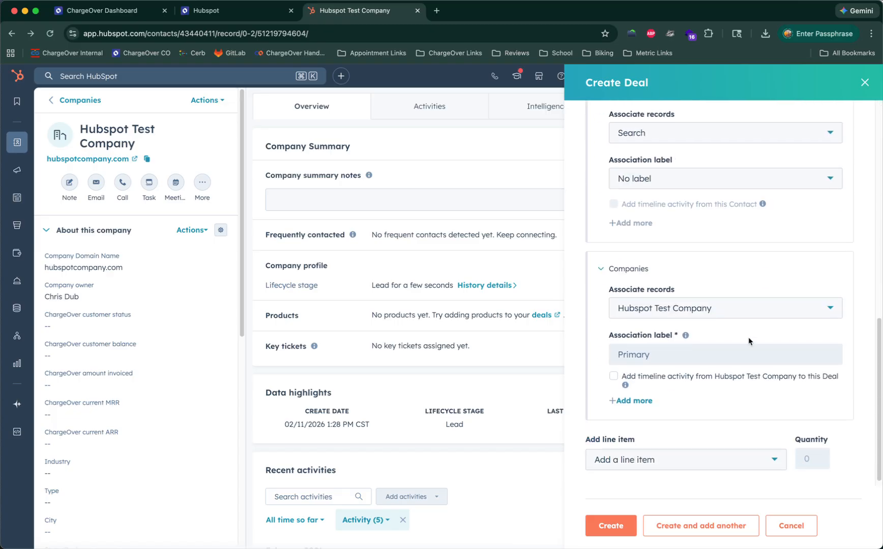
scroll(749, 341, up, 2)
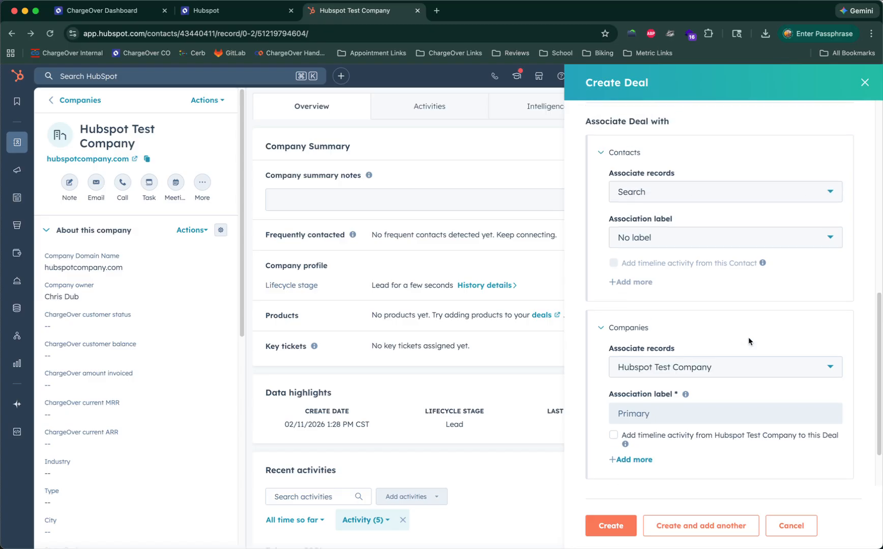
click(702, 195)
text(hub)
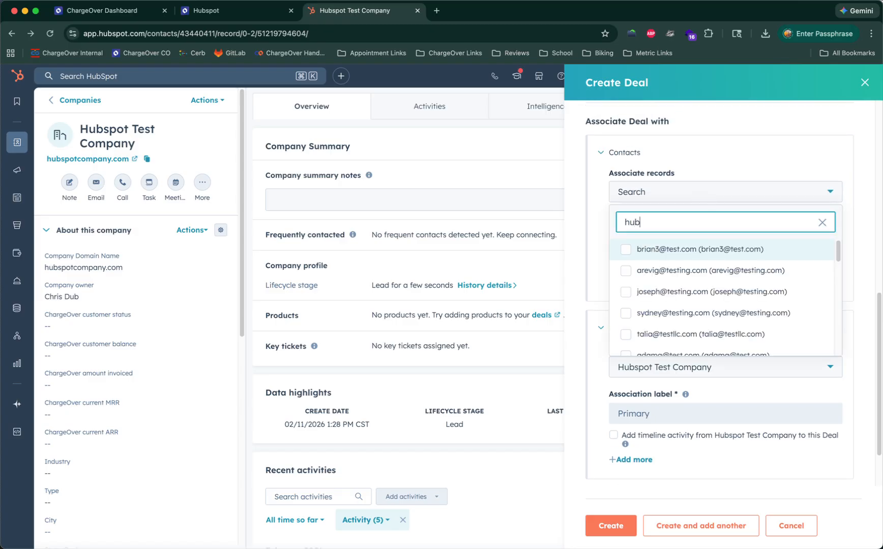
text(spot)
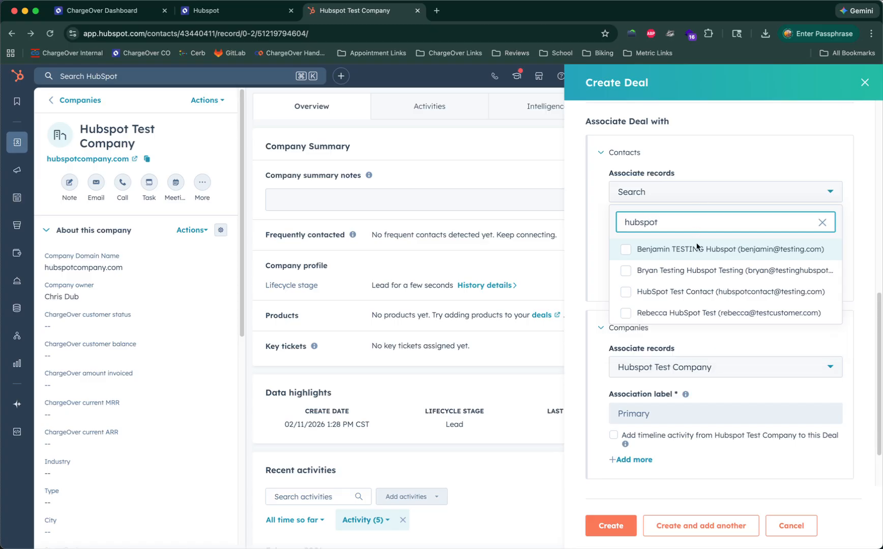
click(686, 299)
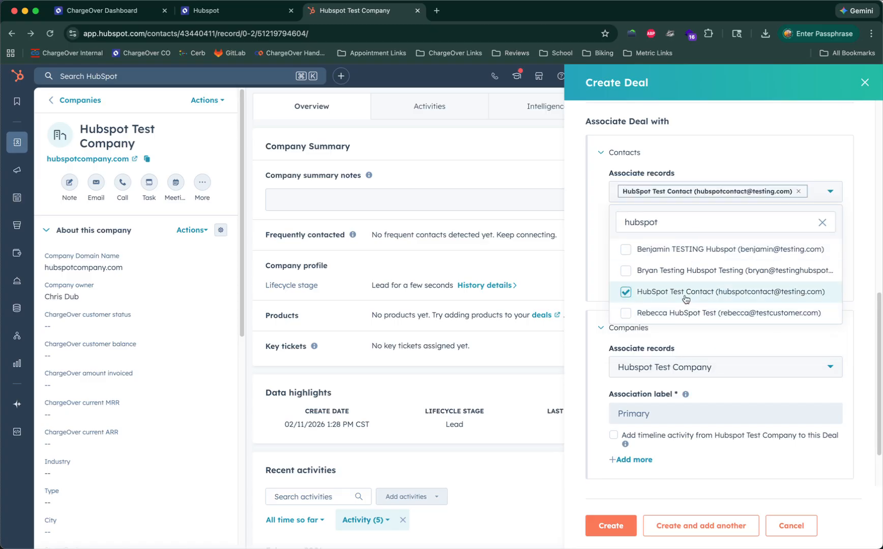
click(860, 226)
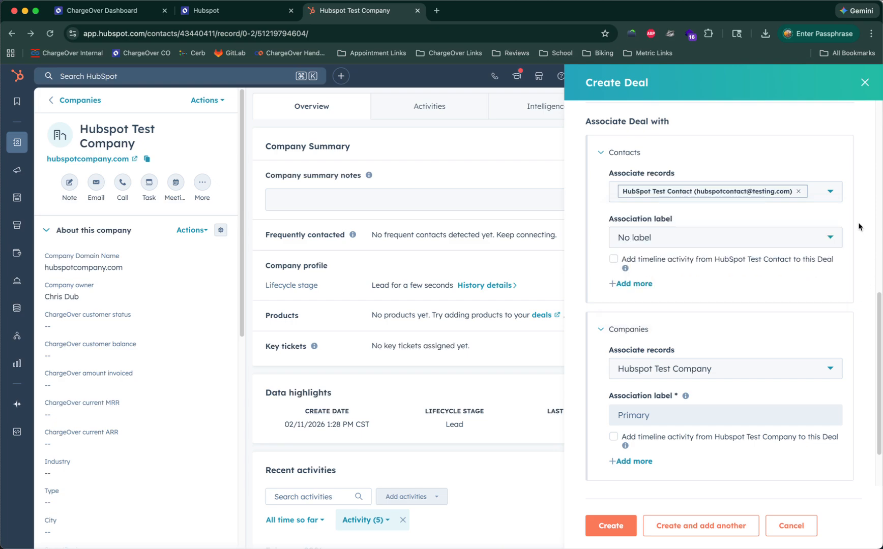
Add the Content Marketing product as a line item and create the deal
scroll(777, 289, down, 2)
scroll(777, 293, down, 1)
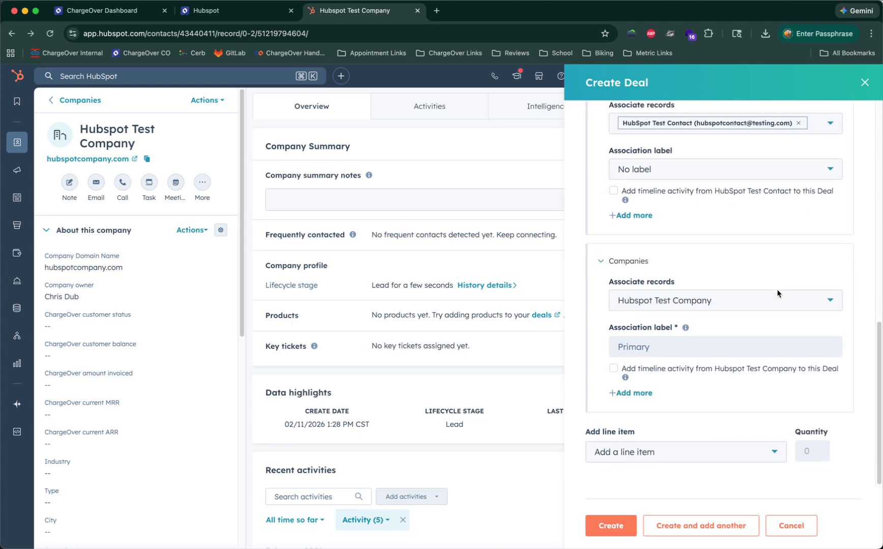
click(676, 453)
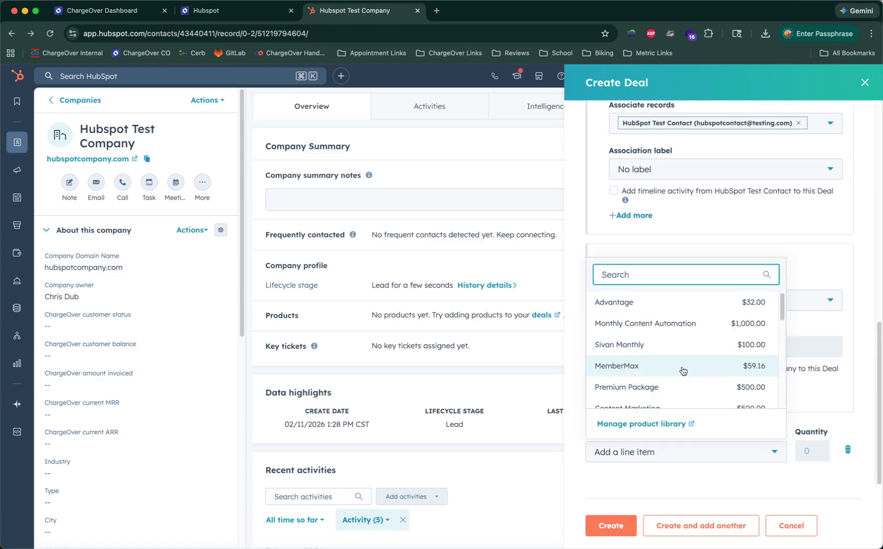
scroll(682, 364, down, 2)
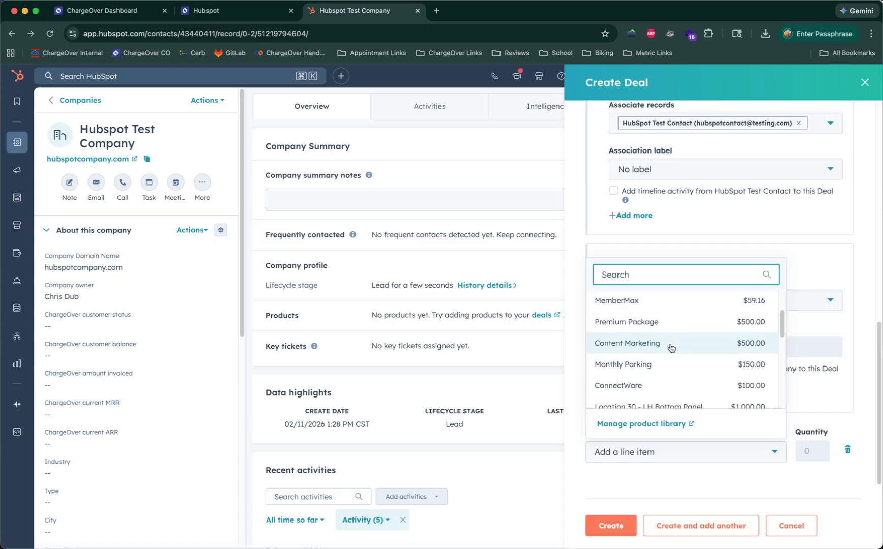
click(662, 346)
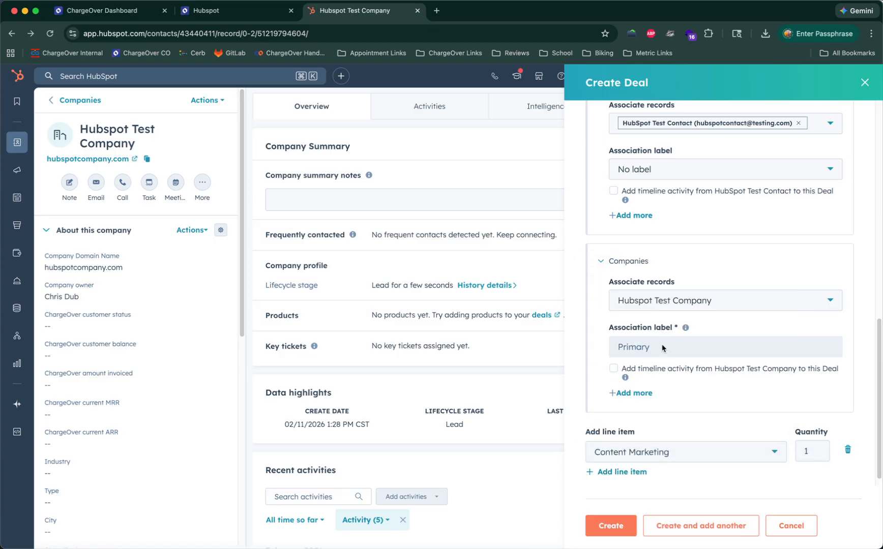
scroll(713, 351, down, 1)
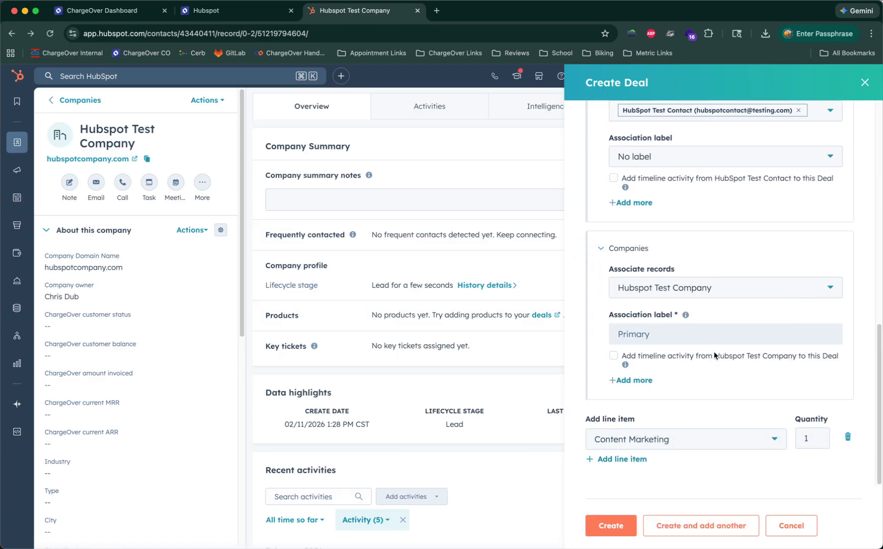
click(618, 532)
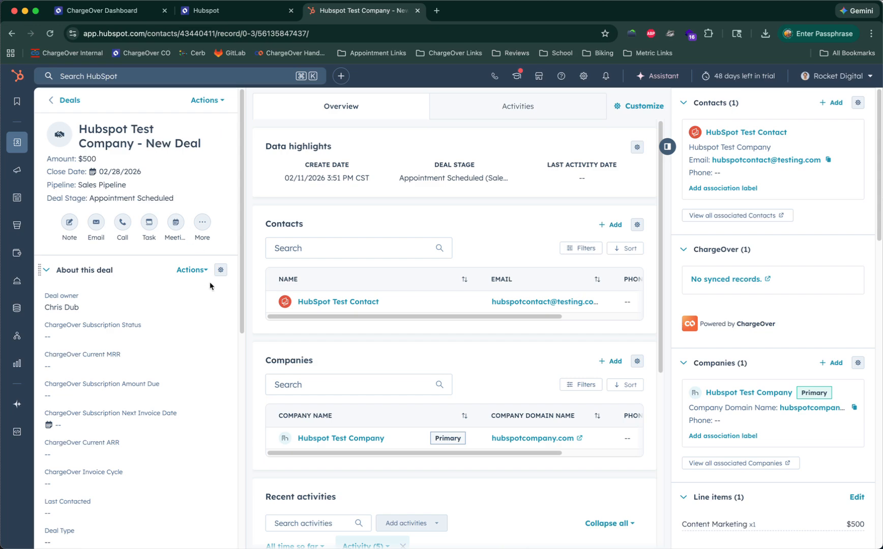
Examine the ChargeOver subscription and billing fields in the new deal's details
scroll(131, 322, down, 2)
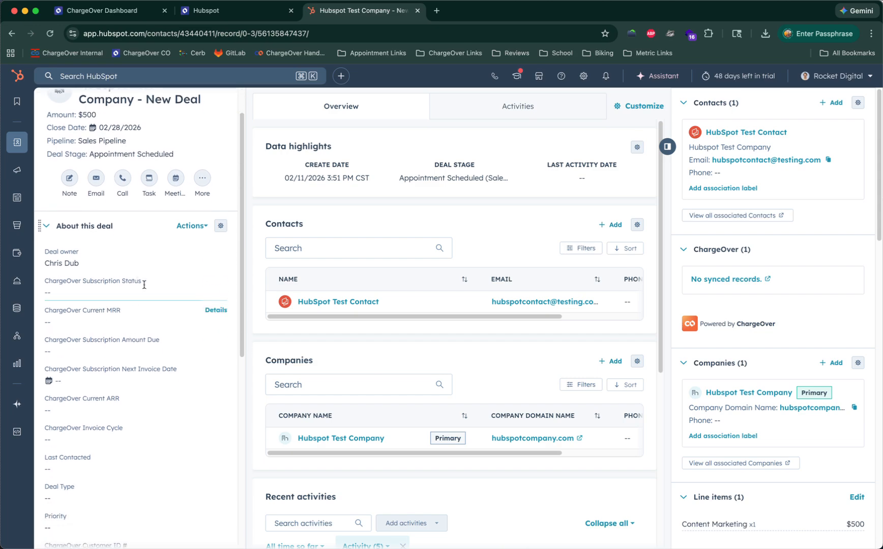
scroll(112, 389, down, 2)
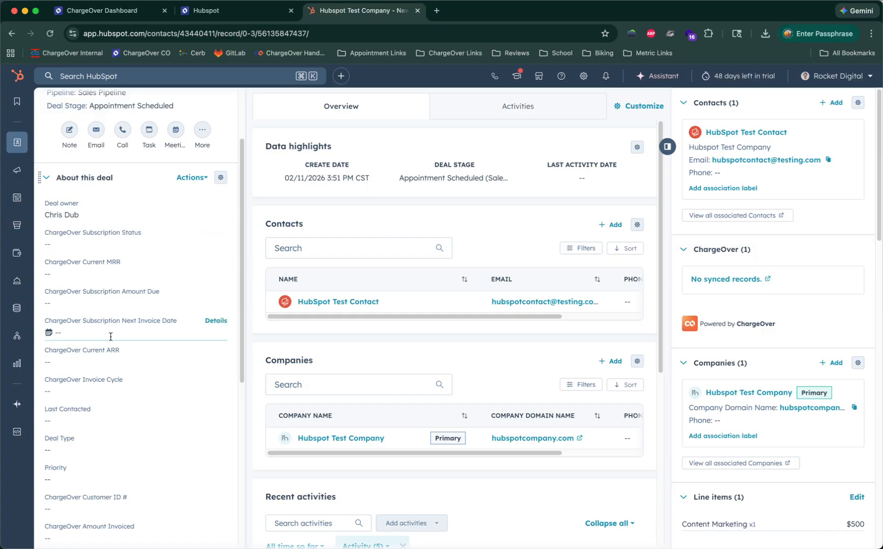
scroll(110, 343, down, 1)
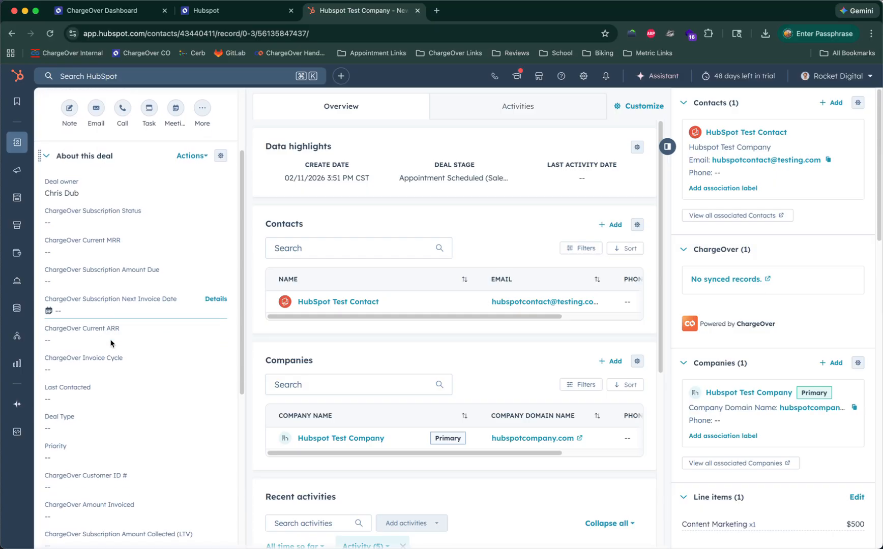
scroll(110, 344, up, 2)
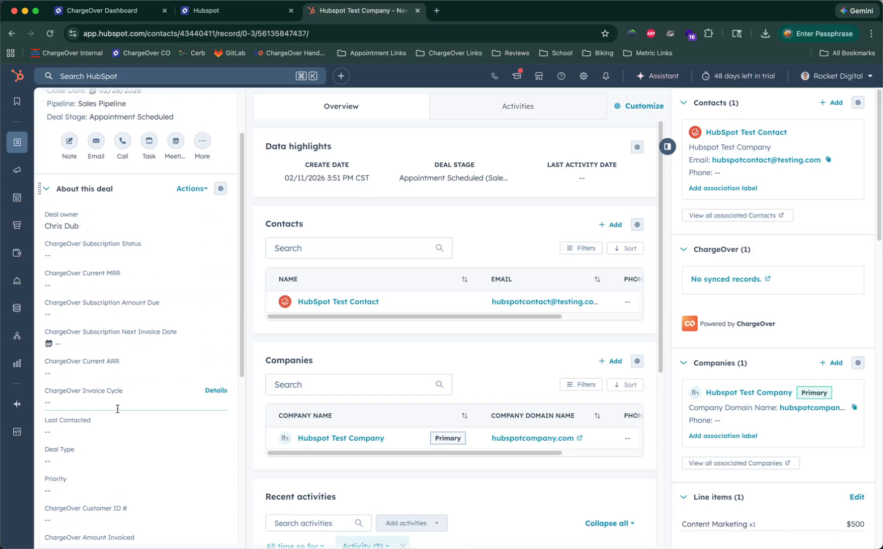
Set the deal's Content Marketing line item to a Monthly billing frequency and save it, updating the deal amount
scroll(811, 382, down, 2)
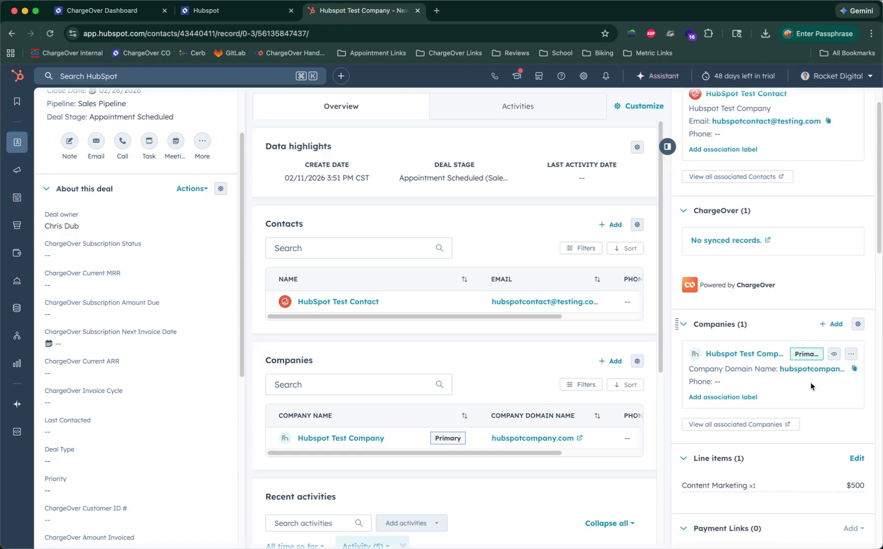
click(857, 419)
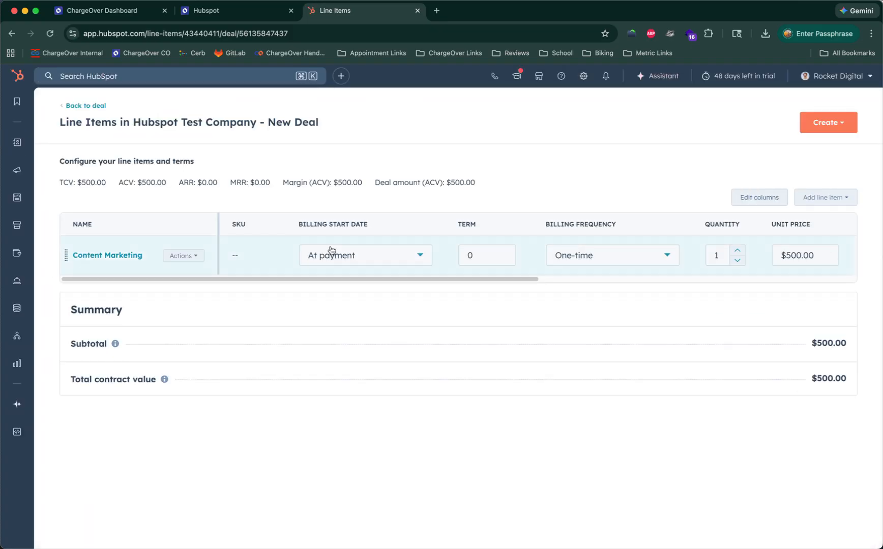
click(575, 258)
scroll(597, 339, down, 1)
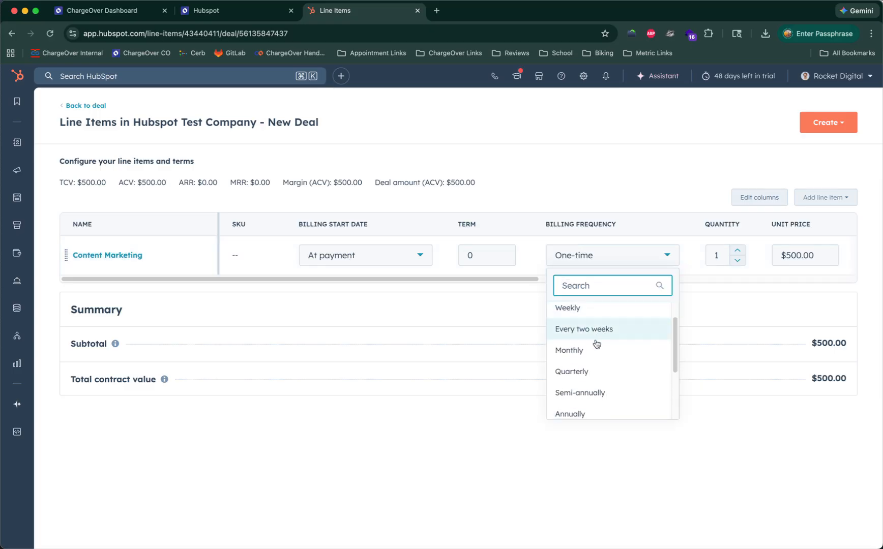
click(588, 350)
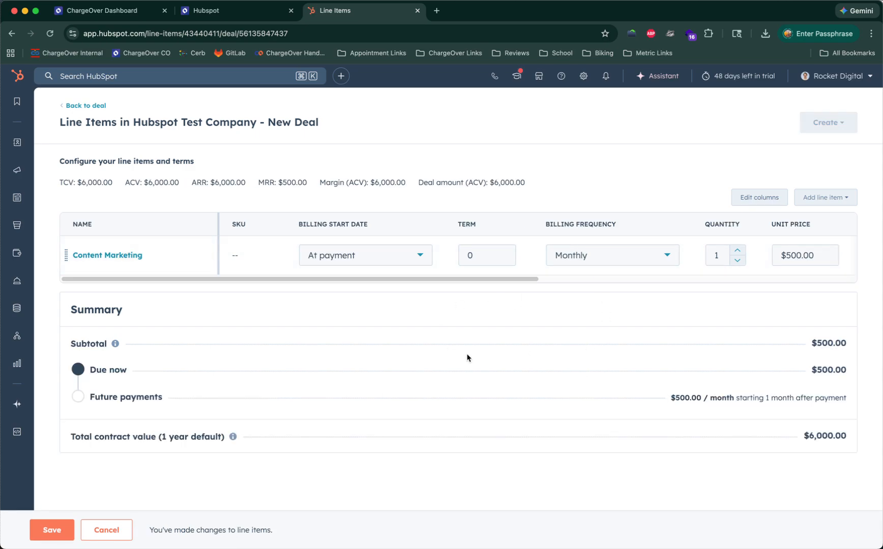
scroll(484, 281, right, 2)
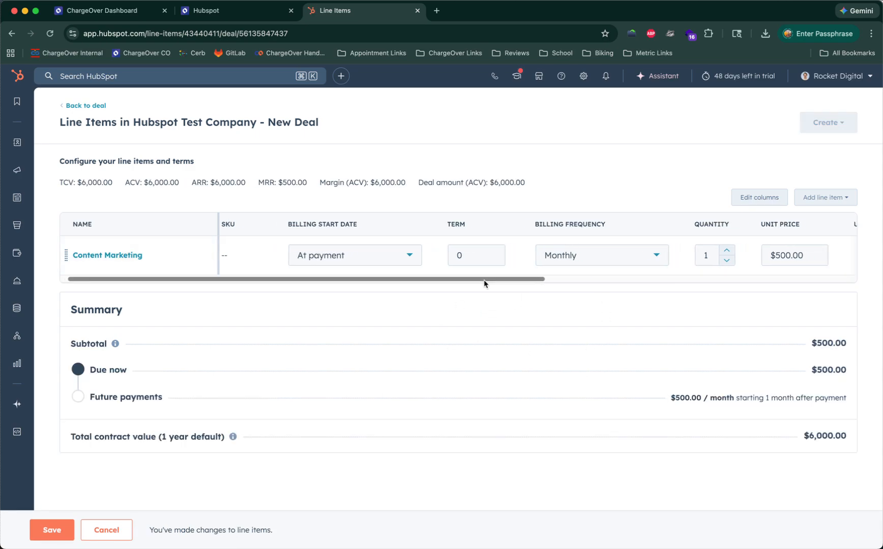
scroll(484, 281, right, 5)
scroll(485, 281, left, 5)
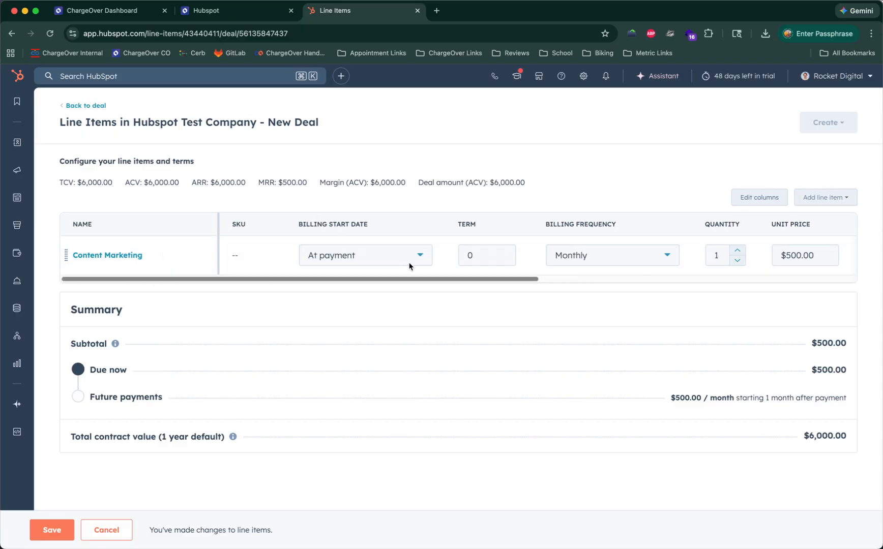
click(70, 534)
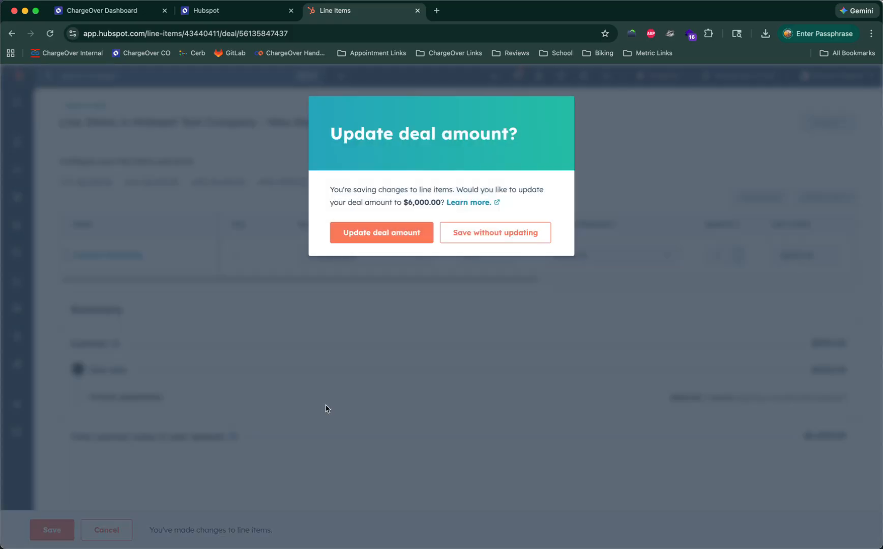
click(398, 235)
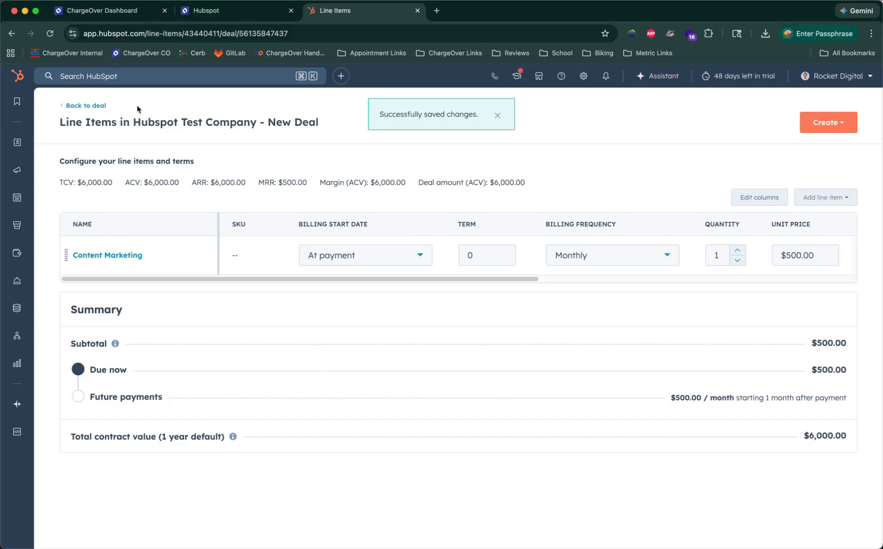
Return to the deal record and set its deal stage to Closed Won
click(88, 107)
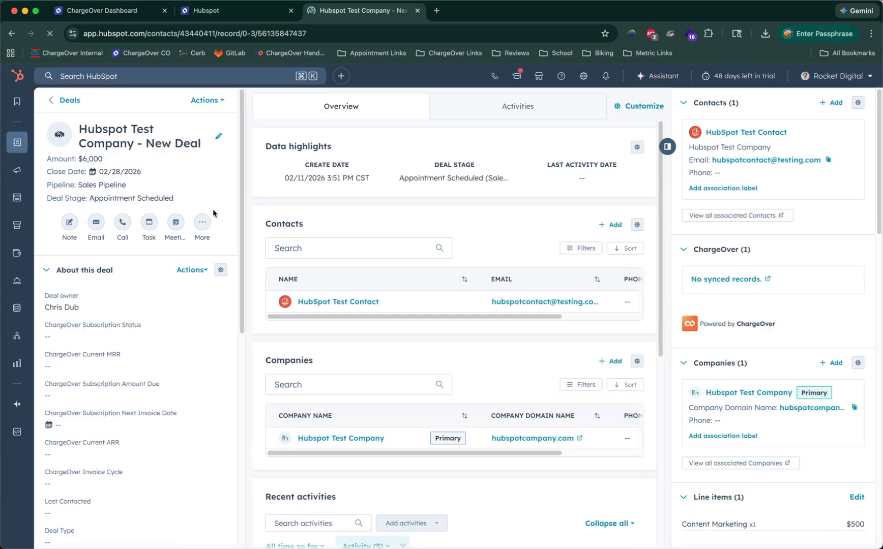
click(167, 199)
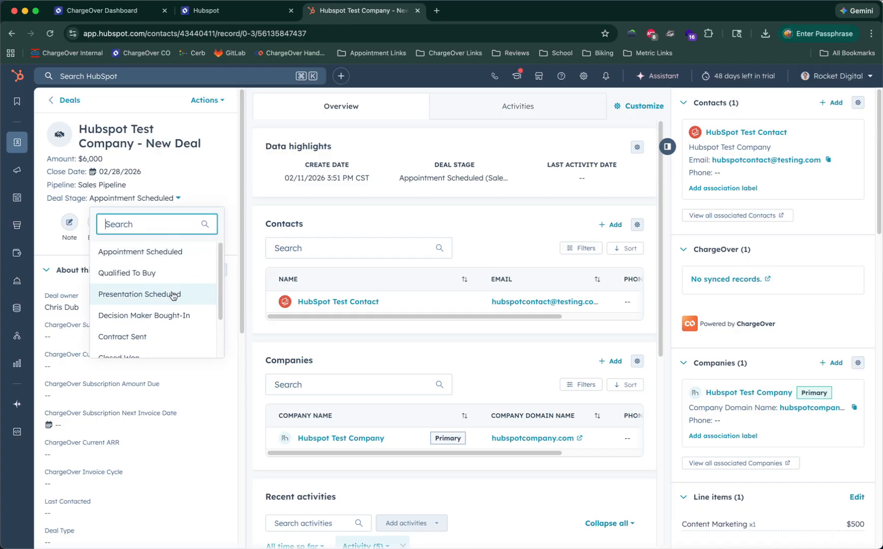
scroll(176, 293, down, 1)
click(140, 335)
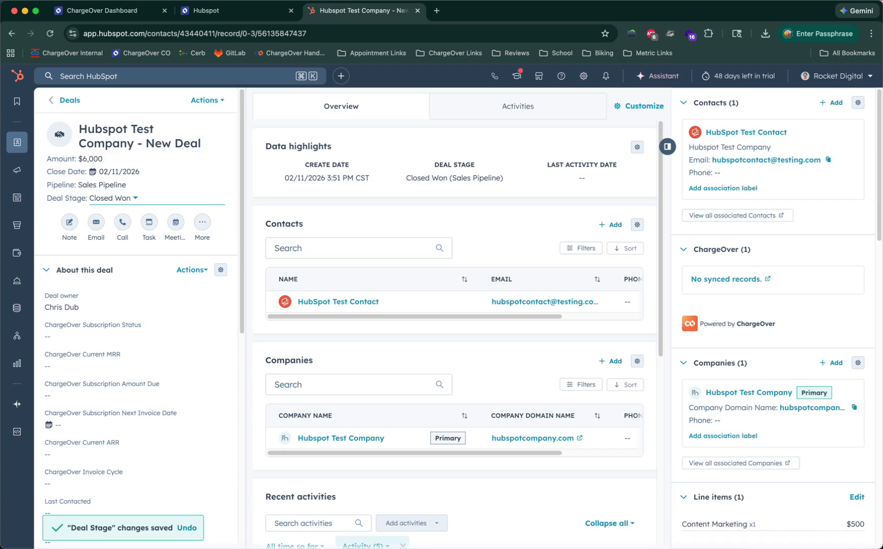
Switch to ChargeOver, open the Hubspot Test Company customer record and check its HubSpot sync status
click(104, 11)
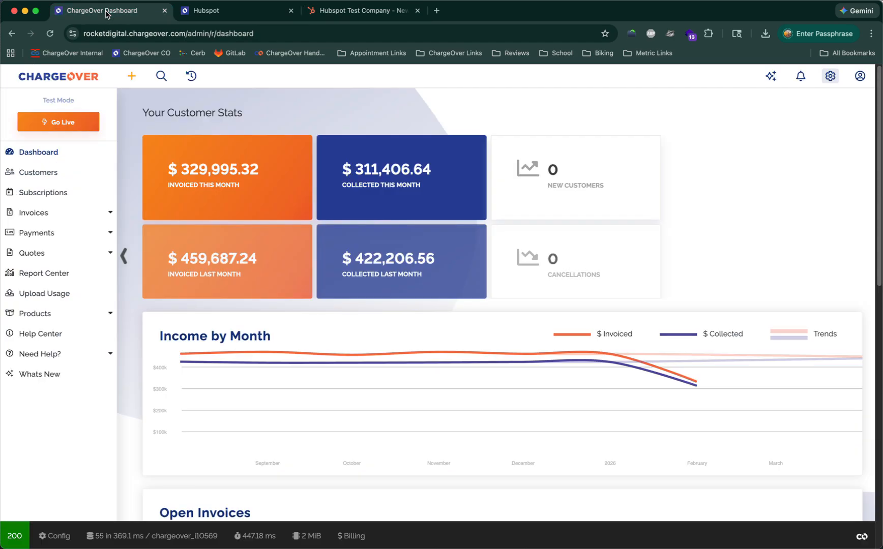
click(53, 175)
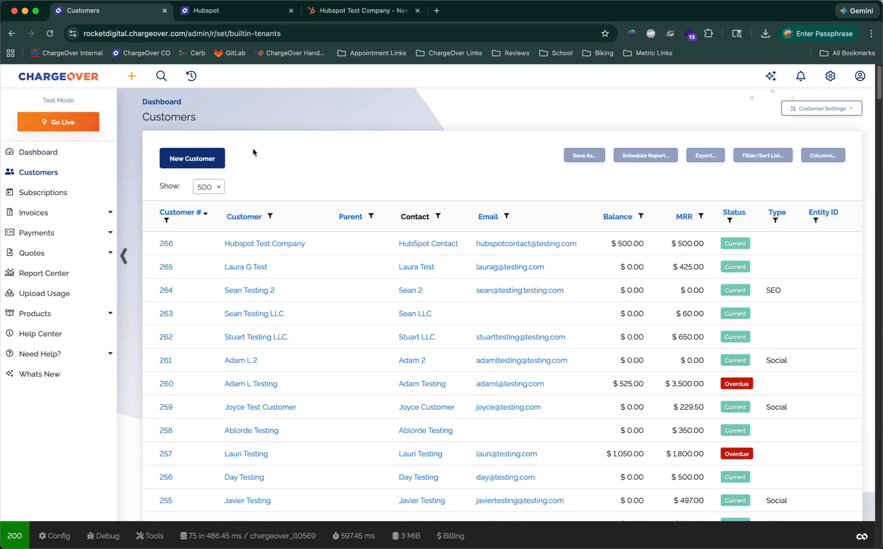
click(168, 246)
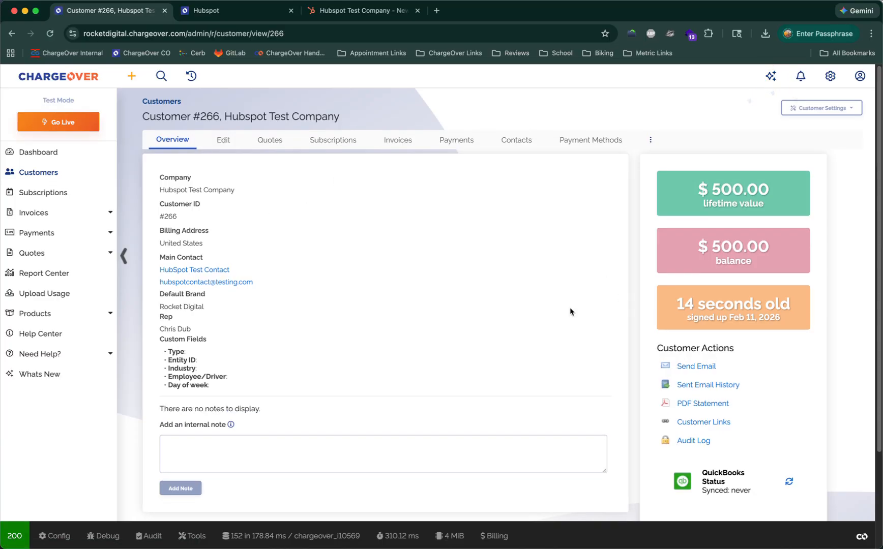
scroll(600, 331, down, 3)
scroll(645, 383, down, 1)
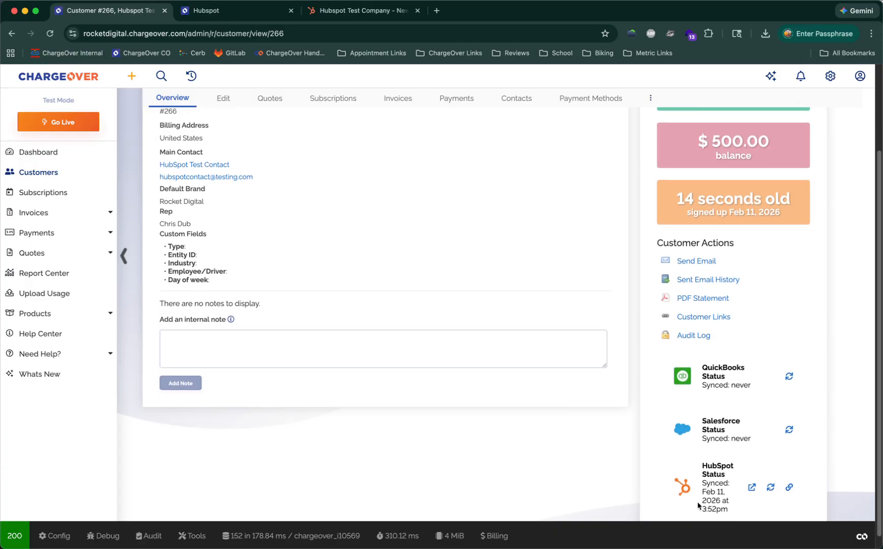
scroll(400, 298, up, 4)
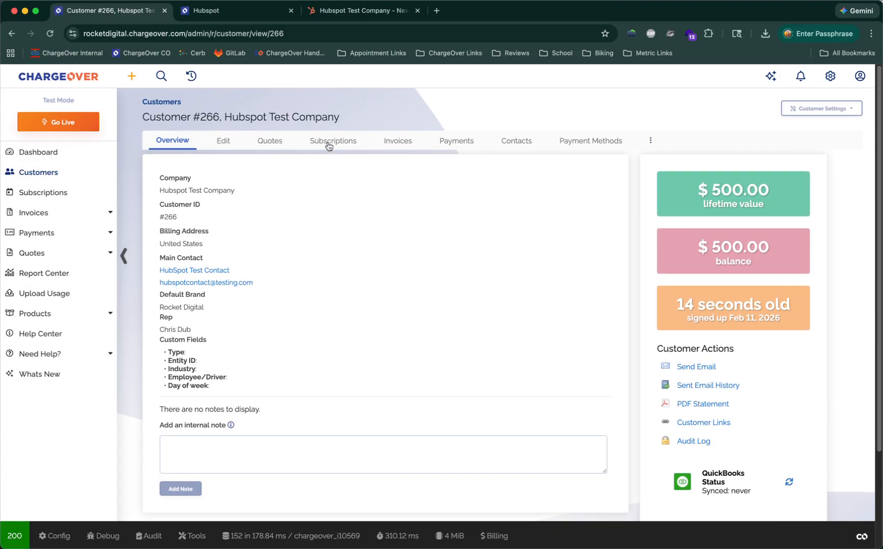
Open the customer's Content Marketing subscription and view its related invoices
click(328, 145)
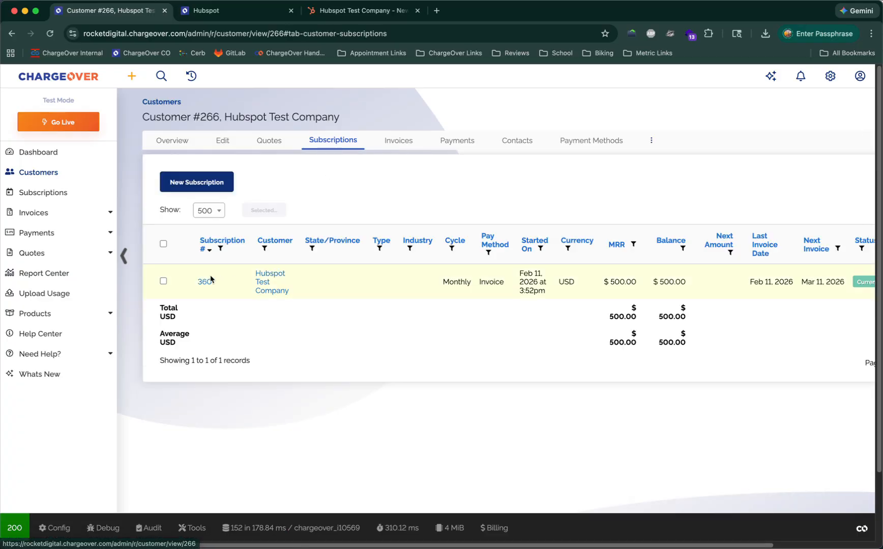
click(205, 281)
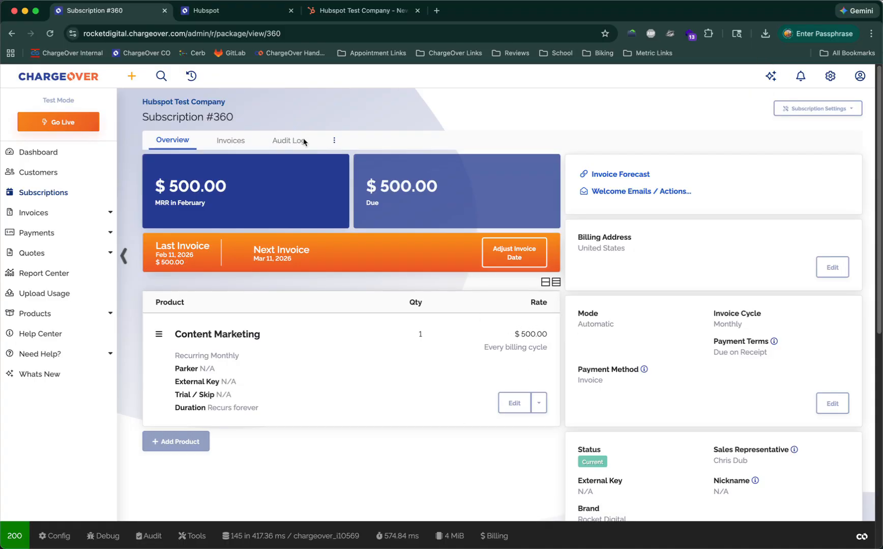
click(234, 139)
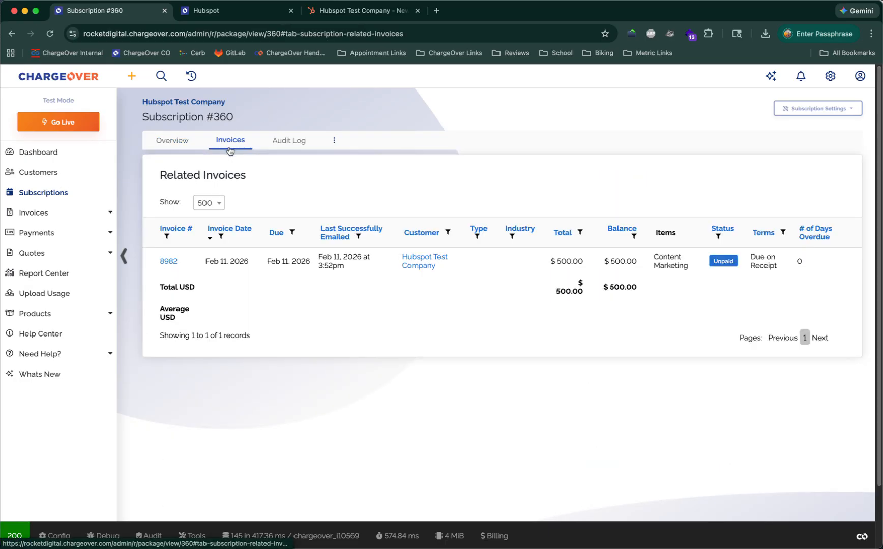
Open the subscription invoice's customer-facing view from its invoice links and proceed to the online credit card payment form
click(170, 263)
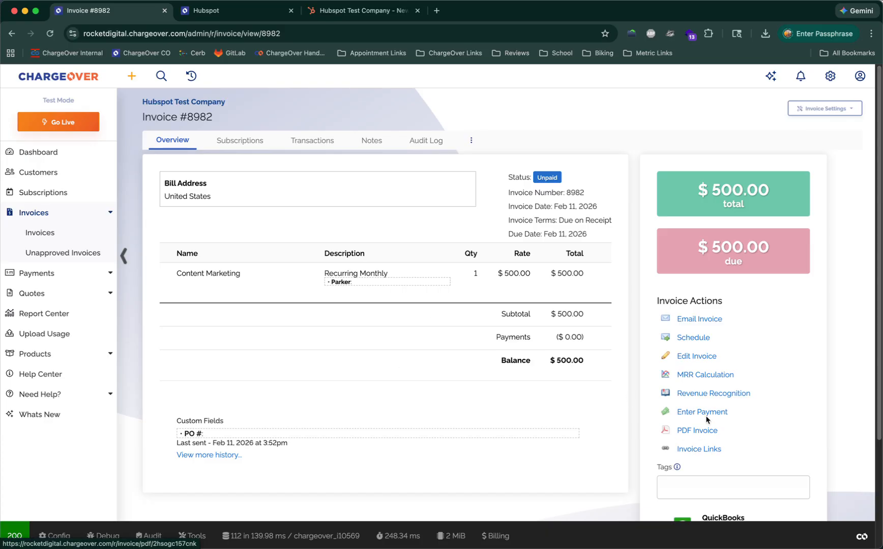
click(702, 450)
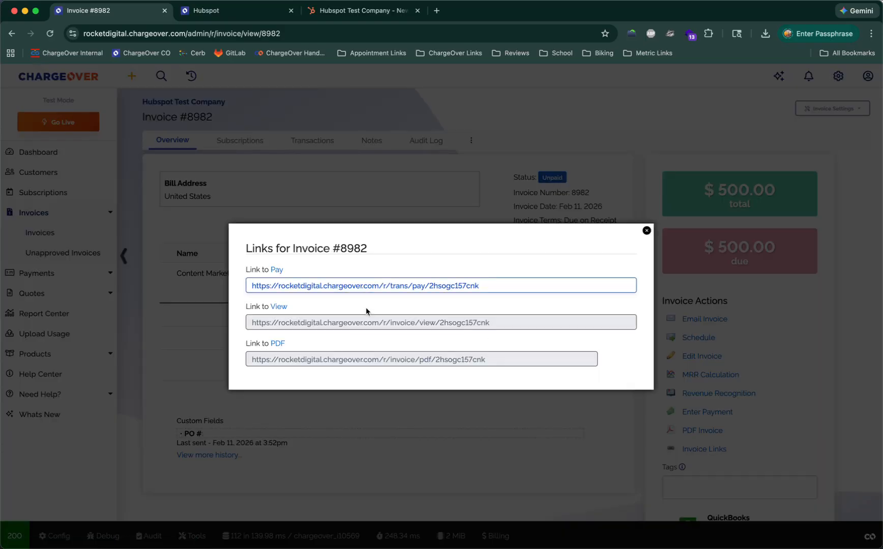
click(281, 307)
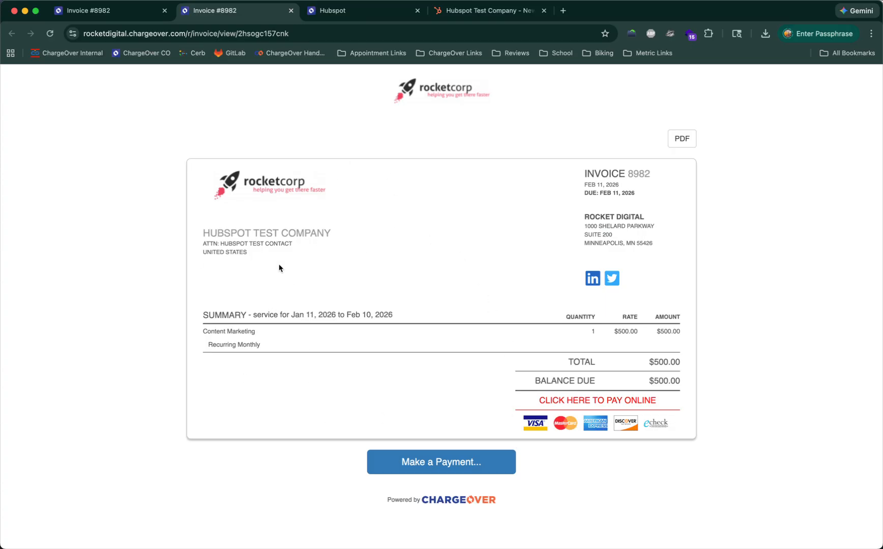
click(601, 402)
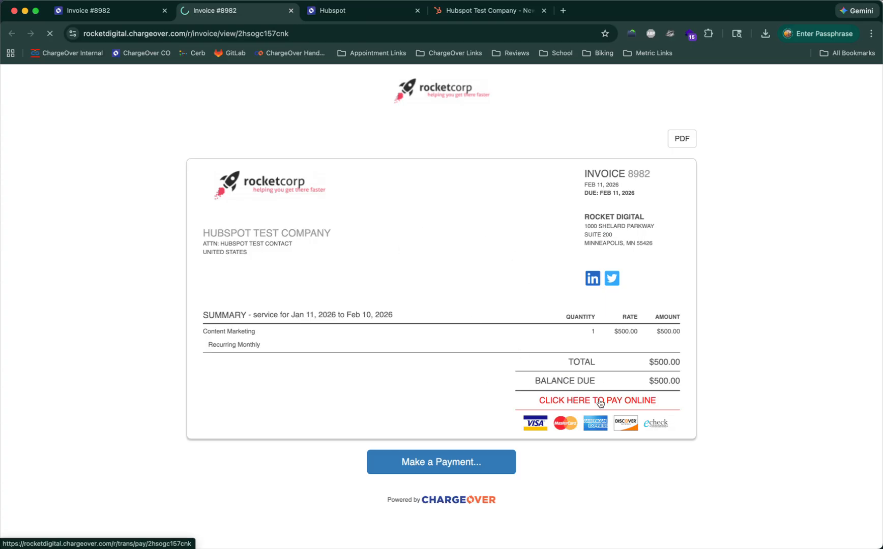
click(281, 301)
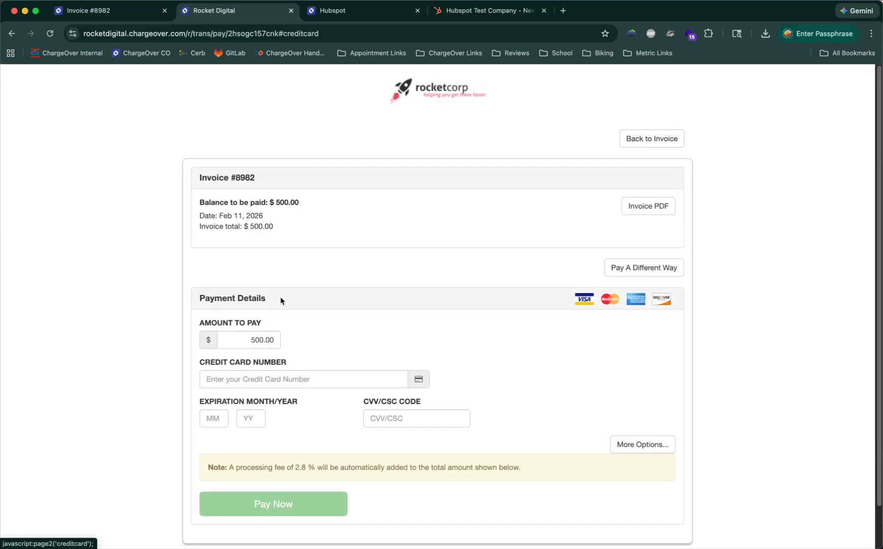
Enter the credit card number, expiration date and CVV code, and submit the invoice payment
click(279, 381)
text(4111111111111111)
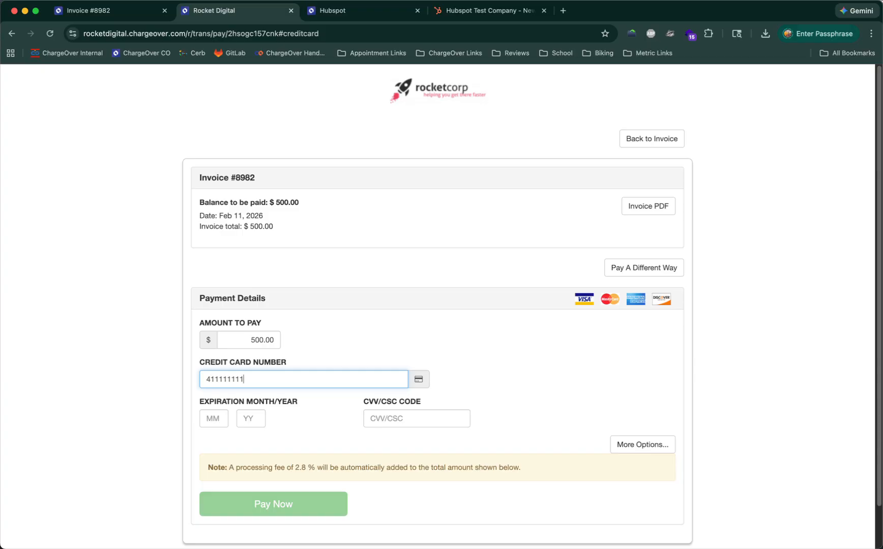
click(214, 417)
text(12)
click(246, 418)
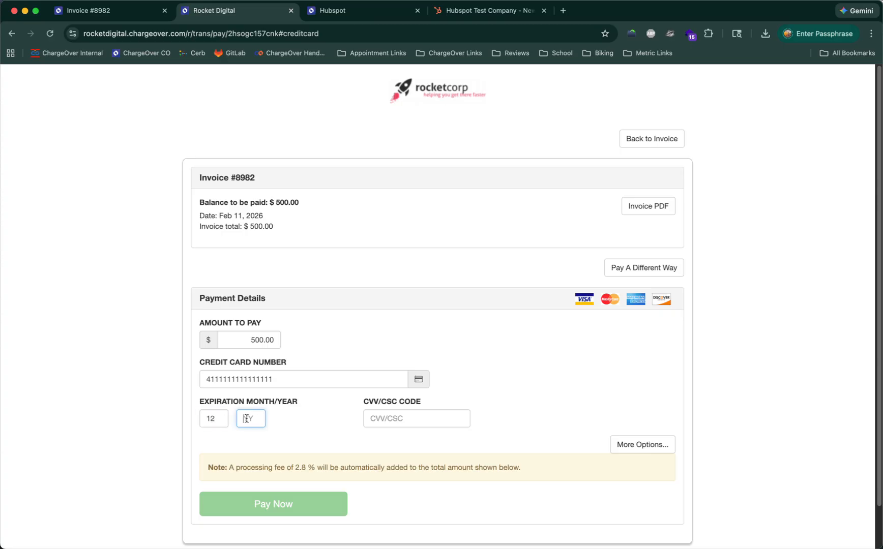
text(35)
click(366, 419)
text(123)
click(299, 496)
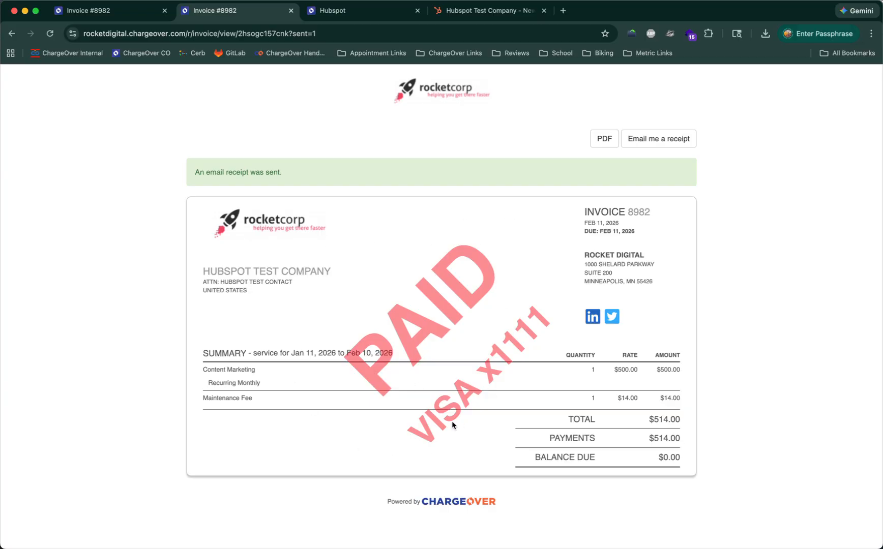
Refresh the invoice in ChargeOver and the deal in HubSpot to check the payment's effect on both records
click(125, 7)
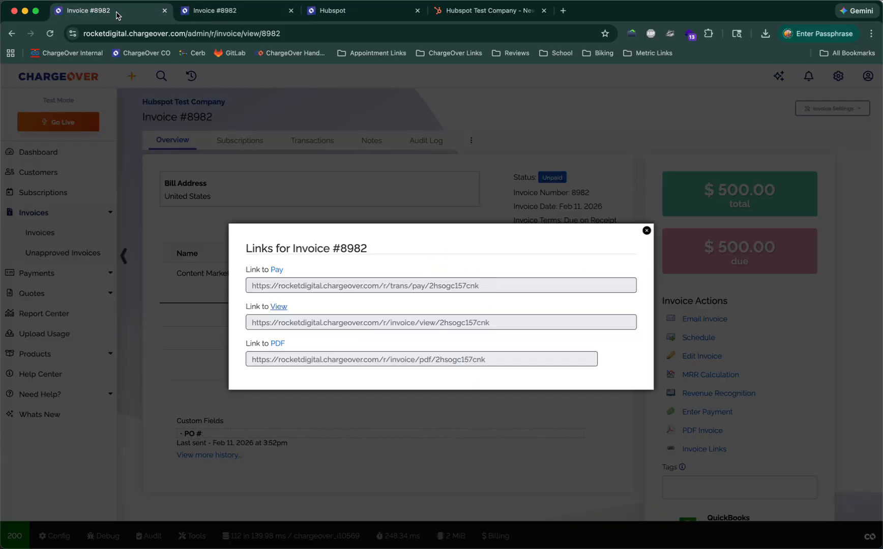
click(48, 35)
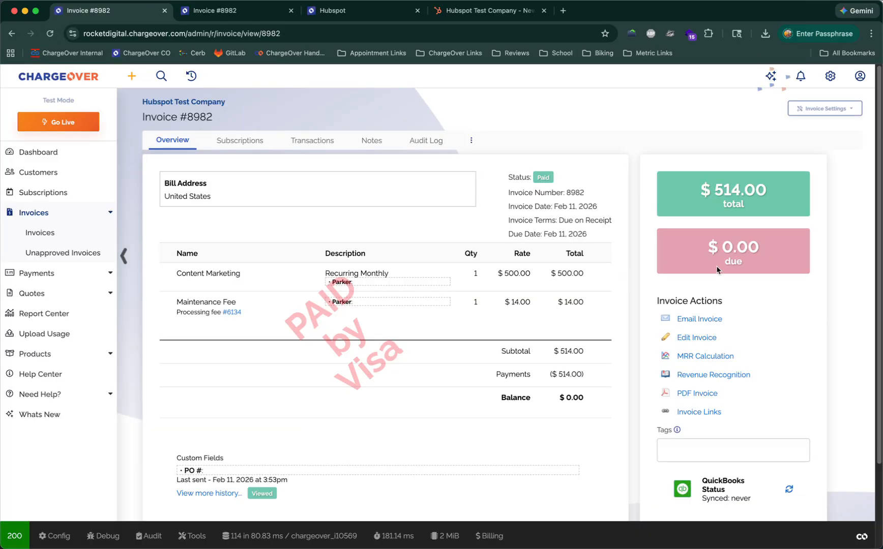
click(470, 13)
click(50, 33)
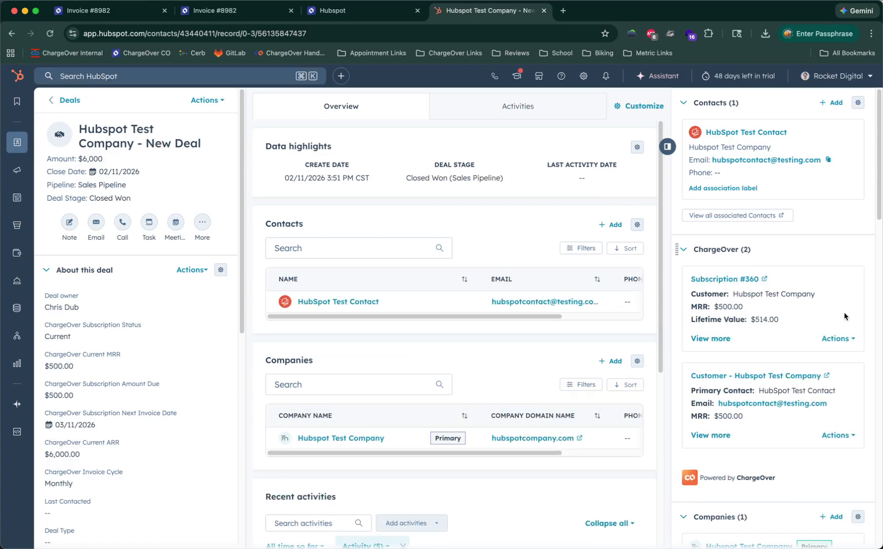
Expand the deal's ChargeOver subscription card and review its lifetime value, payment method, next invoice date and available actions
click(728, 340)
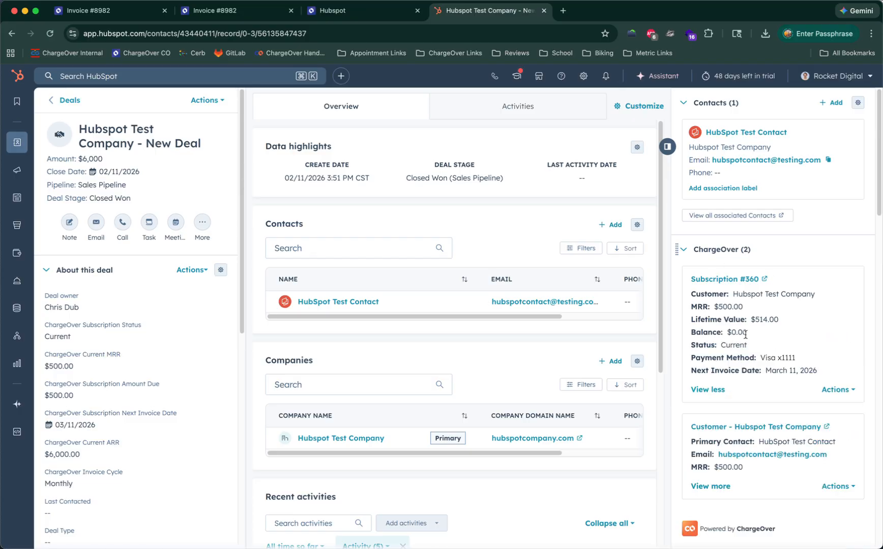
drag(759, 319, 768, 319)
drag(761, 358, 824, 373)
scroll(825, 373, down, 1)
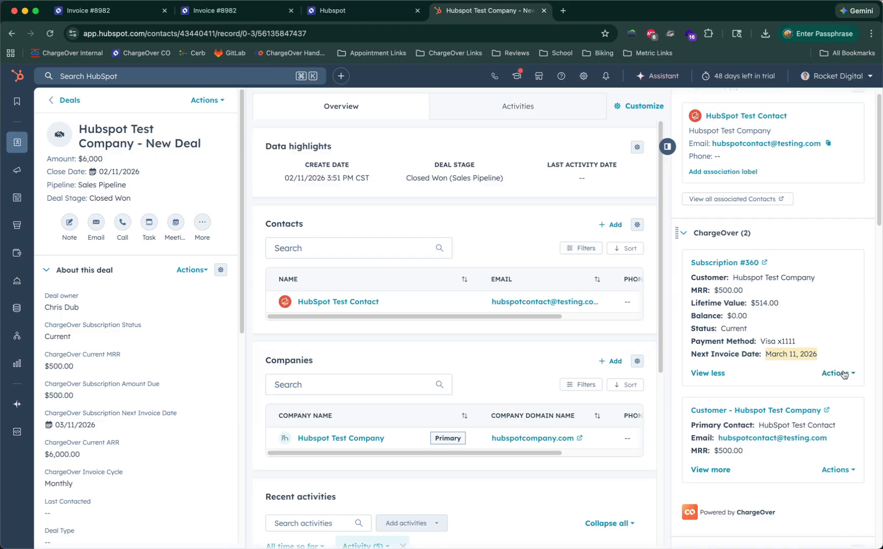
click(844, 375)
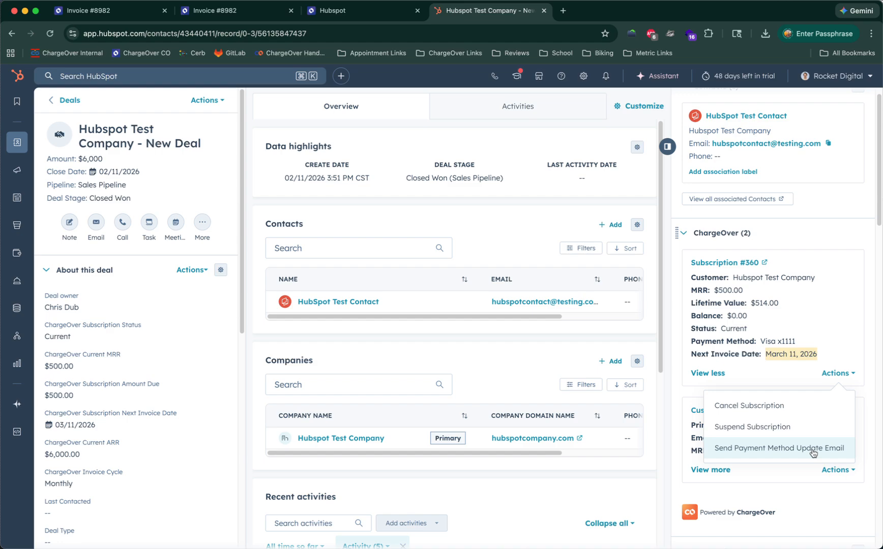
click(834, 330)
Expand the ChargeOver customer card on the deal to view its full details
scroll(834, 330, down, 2)
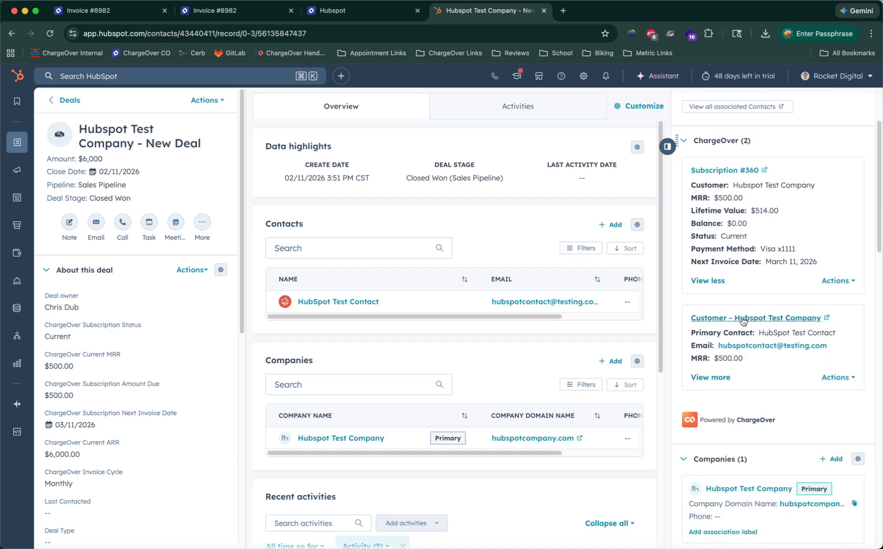
click(710, 377)
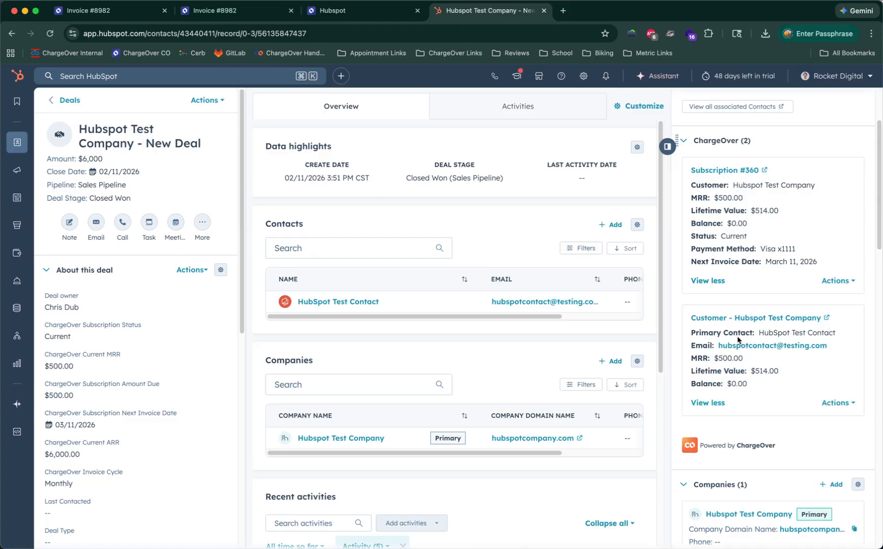
Check the actions available on the ChargeOver customer card and review the synced ChargeOver billing properties in the deal's details
click(836, 404)
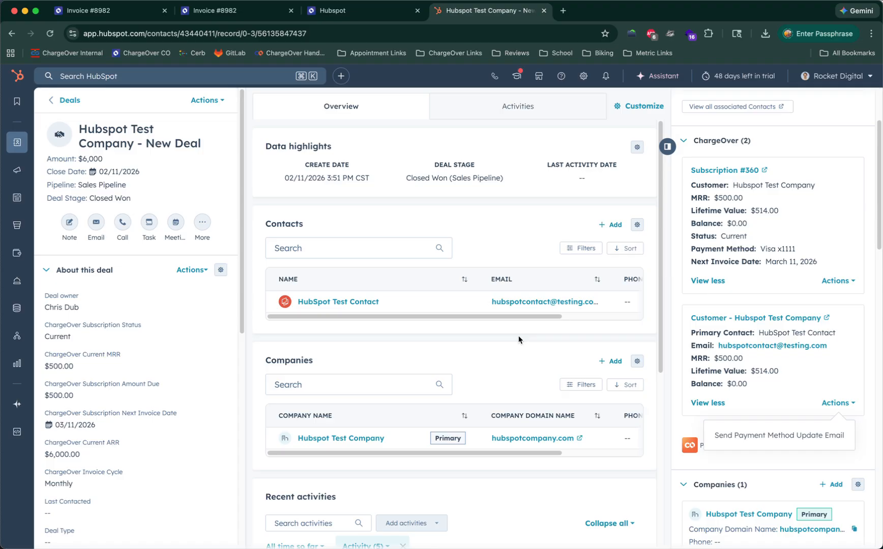
scroll(125, 266, down, 3)
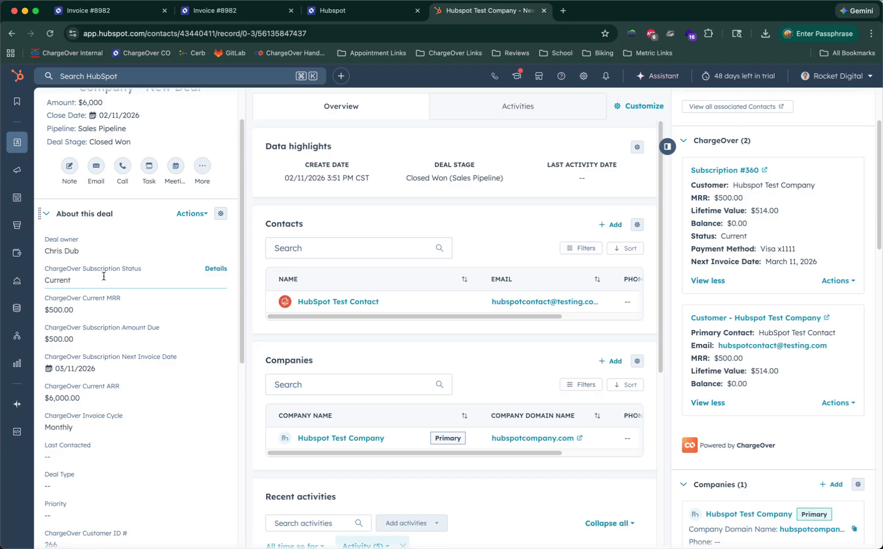
scroll(82, 351, down, 2)
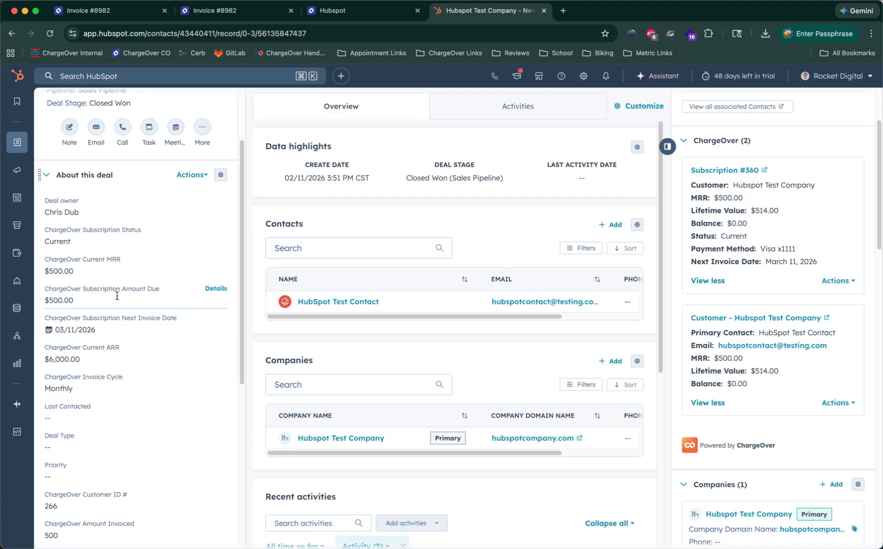
scroll(102, 347, down, 3)
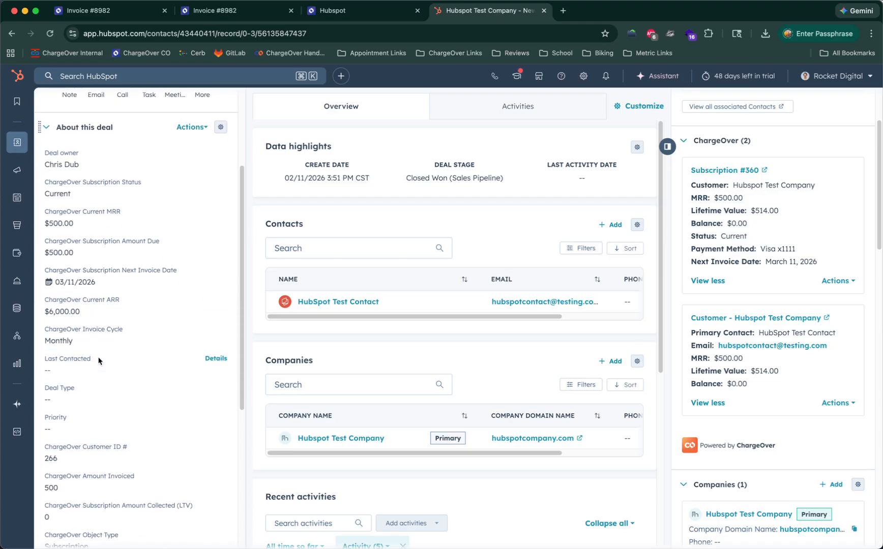
scroll(98, 364, down, 5)
scroll(117, 397, down, 2)
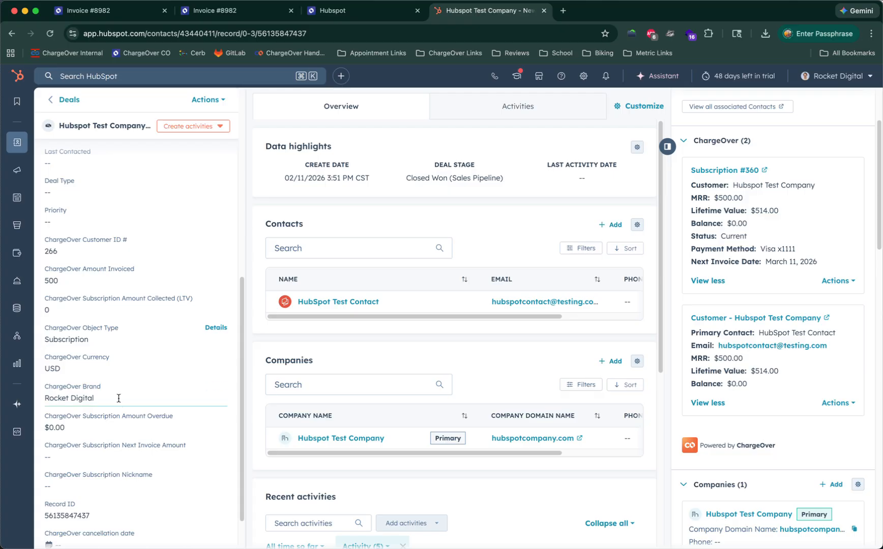
scroll(119, 398, down, 1)
scroll(118, 399, up, 2)
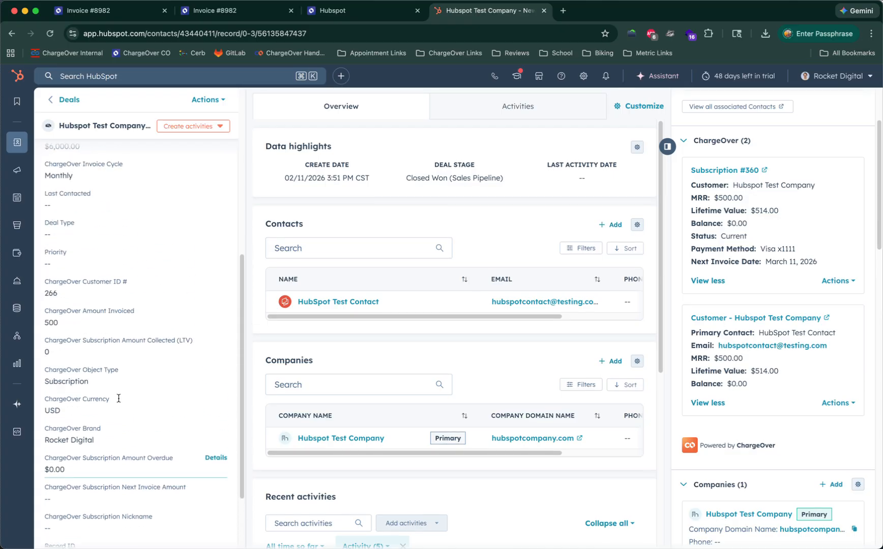
scroll(118, 397, up, 5)
Review the associated company and line items below the deal's ChargeOver cards
scroll(751, 464, down, 2)
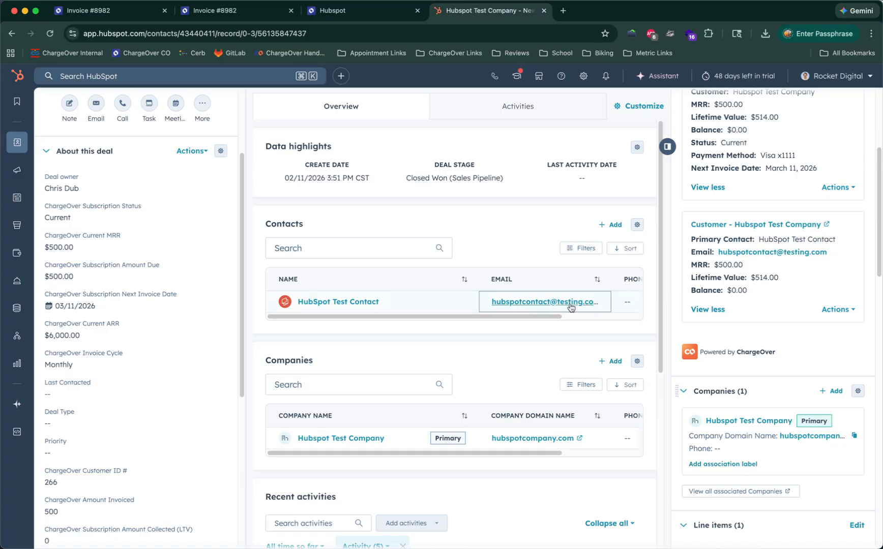
scroll(823, 316, down, 1)
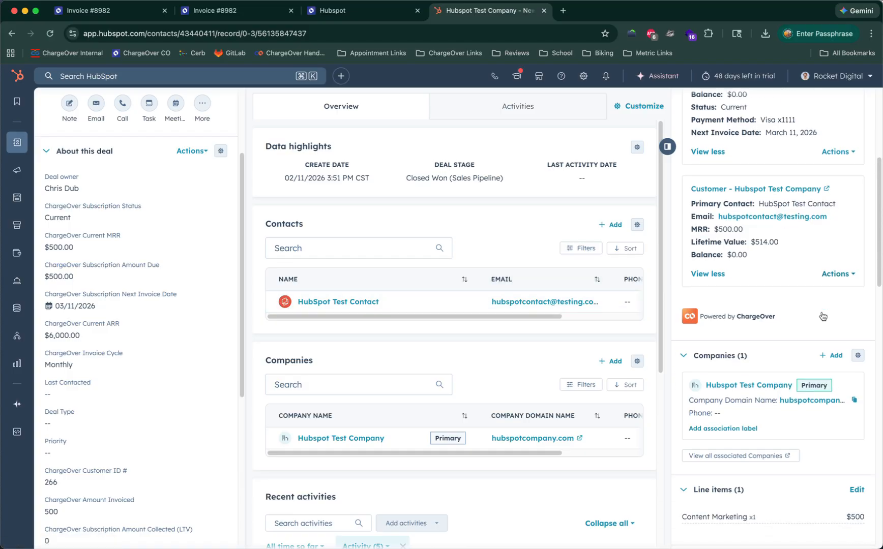